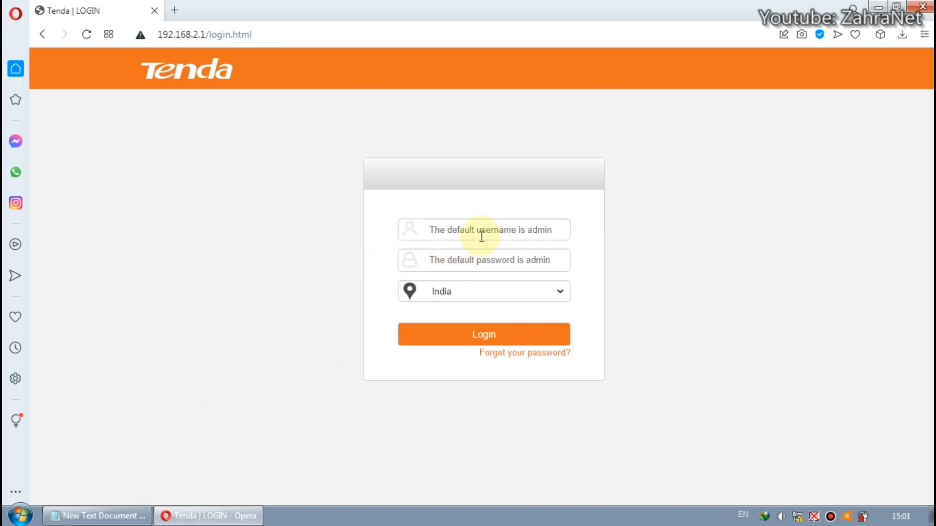
{"action": "left_click", "coordinate": [488, 229]}
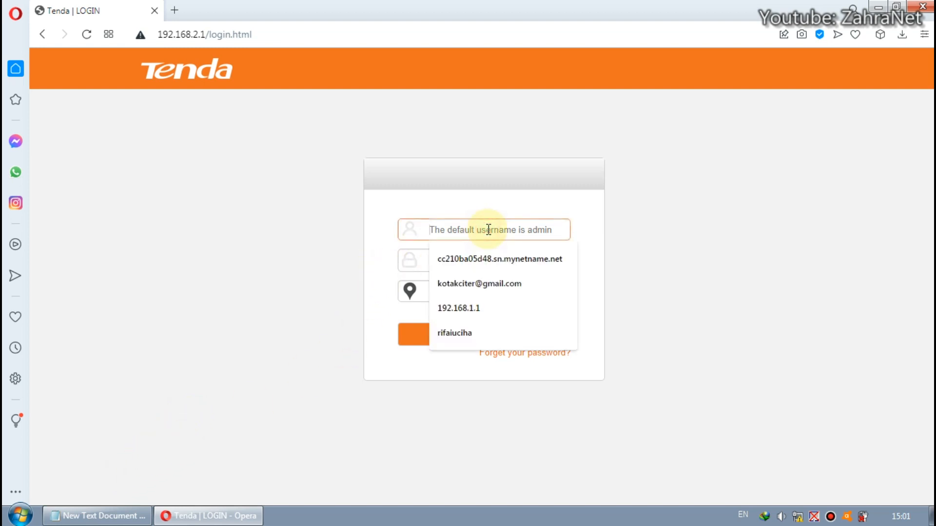
{"action": "left_click", "coordinate": [485, 198]}
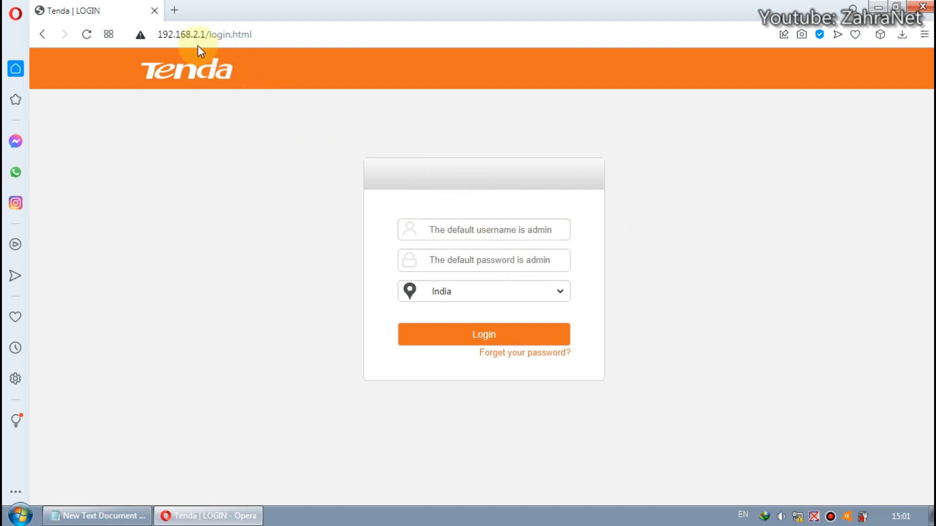
{"action": "mouse_move", "coordinate": [206, 35]}
{"action": "left_mouse_down"}
{"action": "mouse_move", "coordinate": [157, 35]}
{"action": "mouse_move", "coordinate": [193, 35]}
{"action": "left_mouse_up"}
{"action": "left_click", "coordinate": [291, 36]}
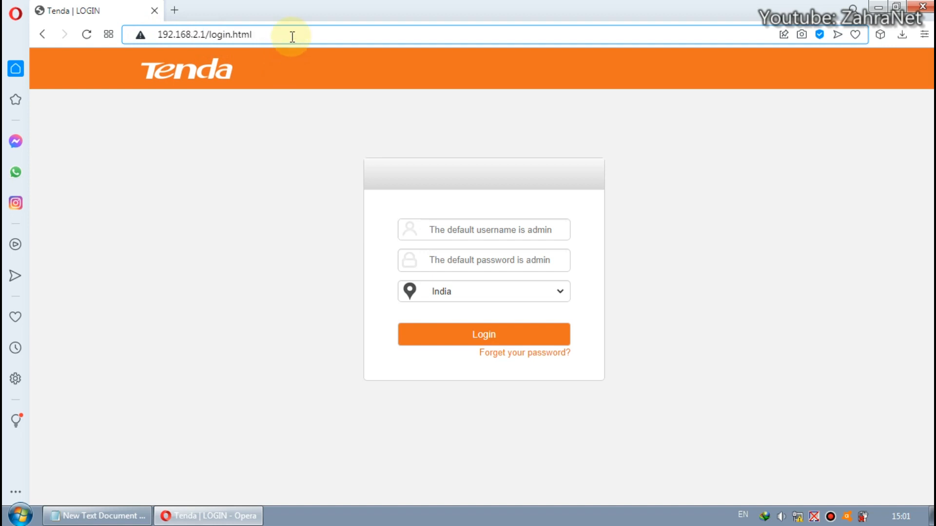
Switch to Notepad and select the noted free IP address 192.168.3.241
{"action": "left_click", "coordinate": [123, 516]}
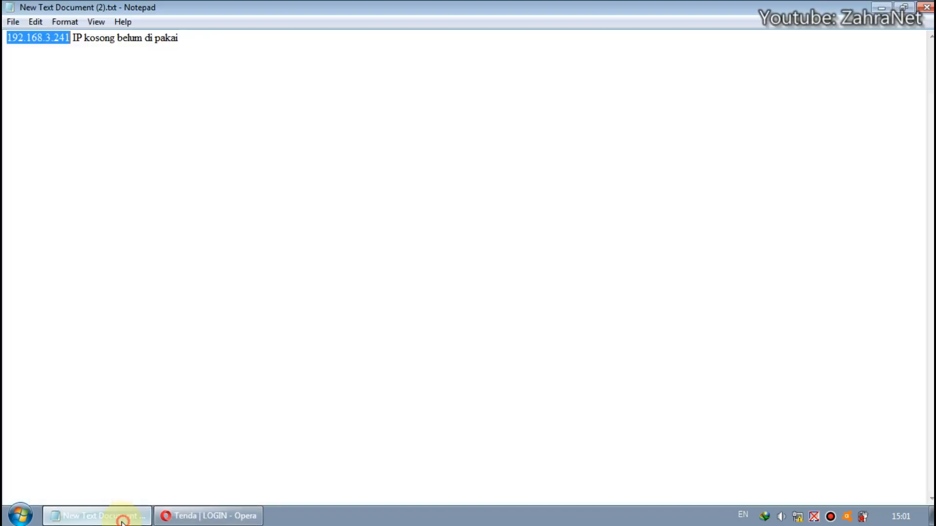
{"action": "left_click", "coordinate": [72, 46]}
{"action": "left_click", "coordinate": [69, 38]}
{"action": "left_click_drag", "start_coordinate": [69, 38], "coordinate": [7, 37]}
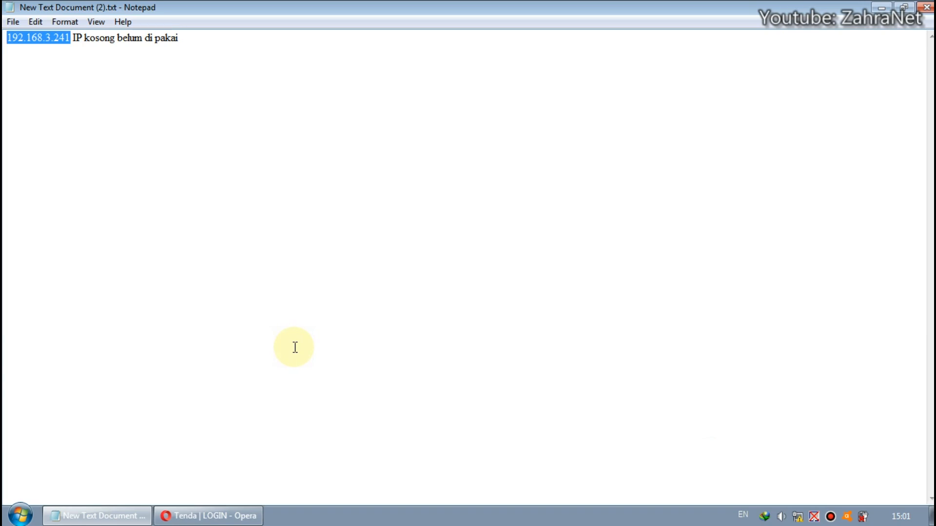
Open the Network and Sharing Center from the network tray and go to the adapter settings
{"action": "left_click", "coordinate": [800, 518]}
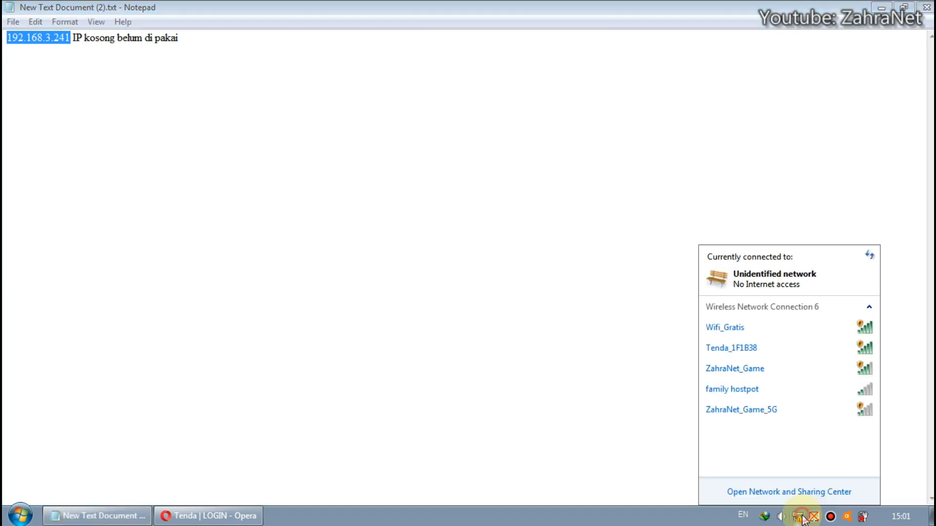
{"action": "left_click", "coordinate": [783, 493]}
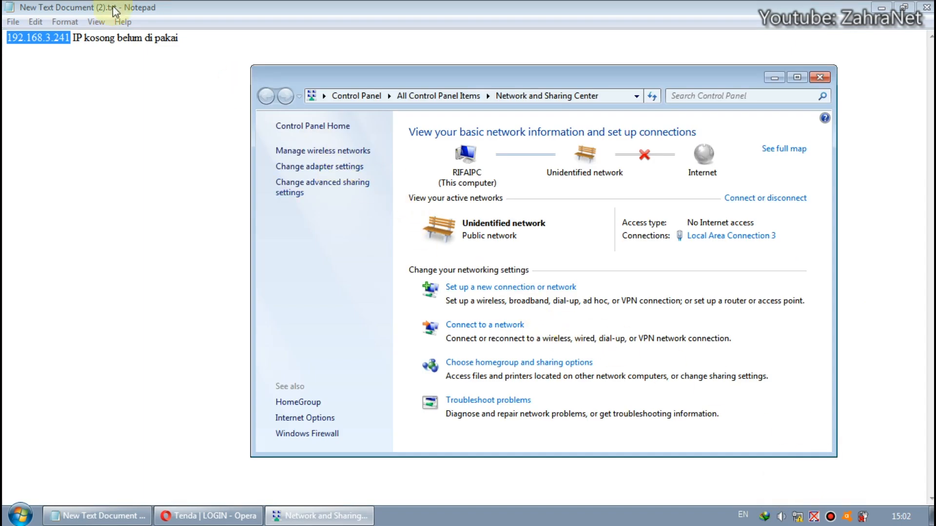
{"action": "left_click", "coordinate": [325, 168]}
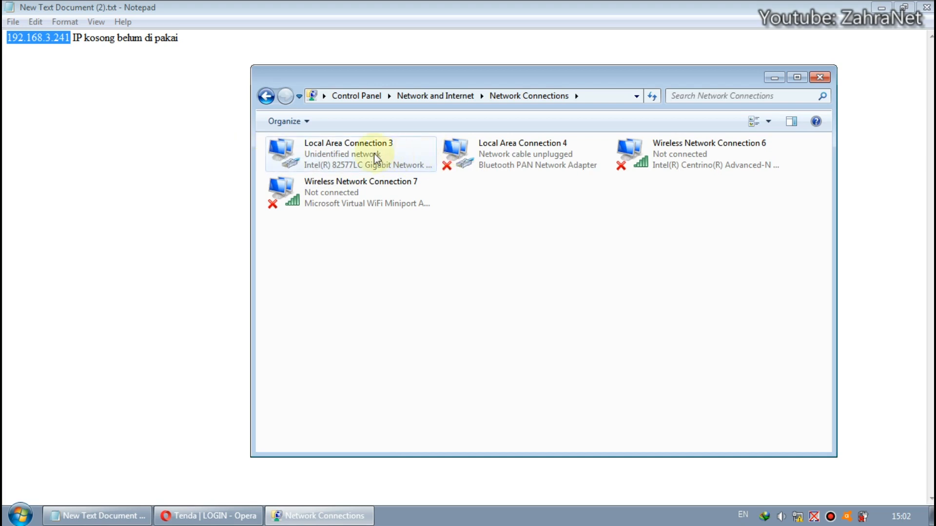
Open the properties of Local Area Connection 3
{"action": "left_click", "coordinate": [320, 149]}
{"action": "right_click", "coordinate": [321, 148]}
{"action": "left_click", "coordinate": [397, 280]}
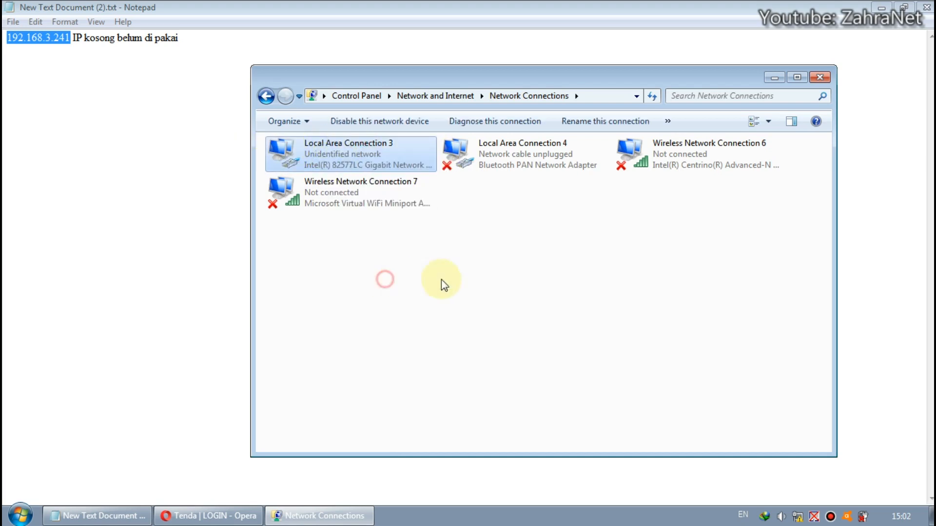
{"action": "left_click_drag", "start_coordinate": [430, 135], "coordinate": [265, 109]}
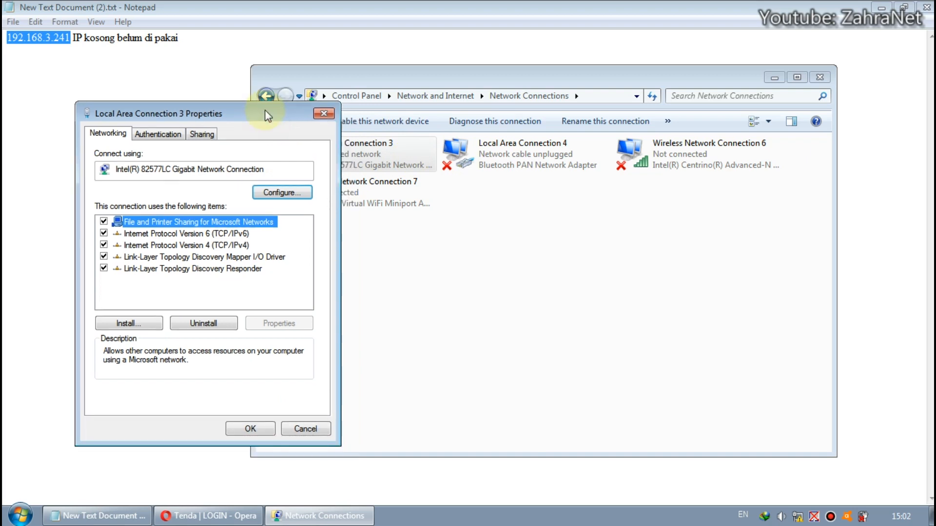
Open the Internet Protocol Version 4 properties and its advanced TCP/IP settings
{"action": "left_click", "coordinate": [234, 244]}
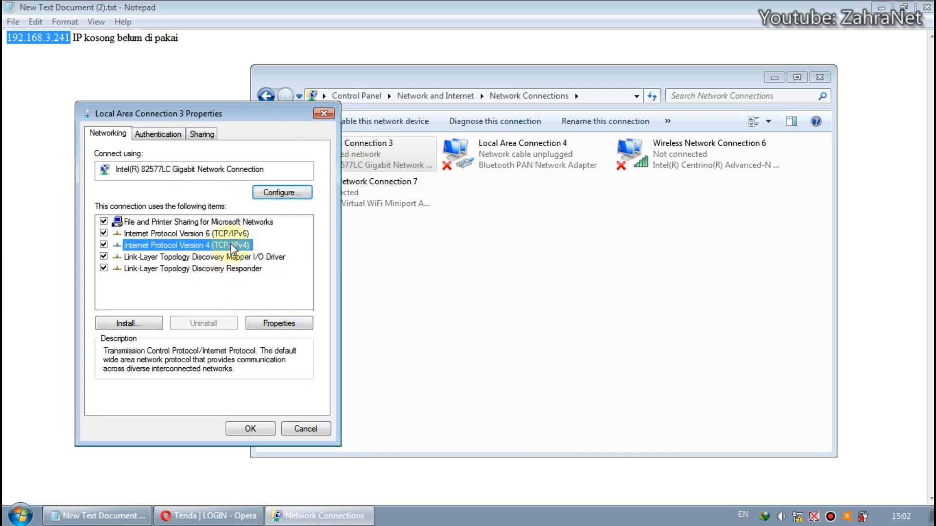
{"action": "left_click", "coordinate": [282, 321]}
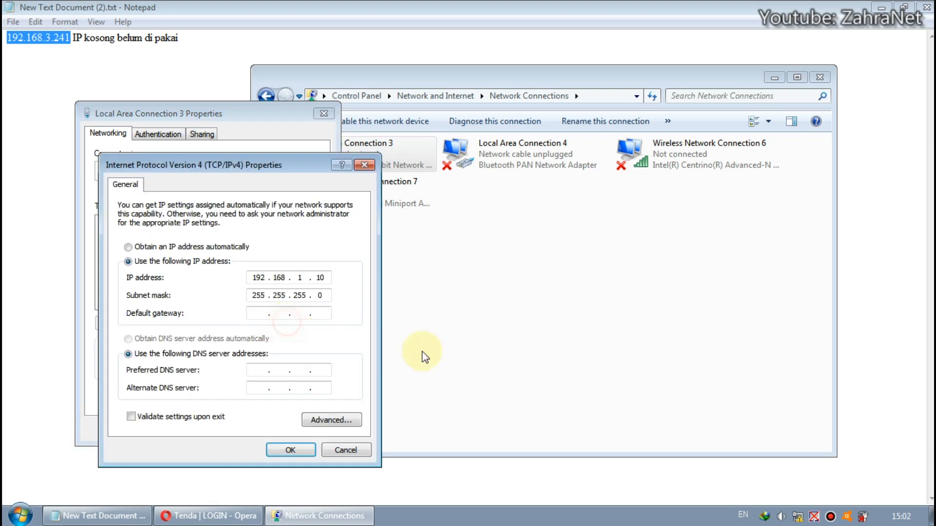
{"action": "left_click_drag", "start_coordinate": [292, 168], "coordinate": [507, 48]}
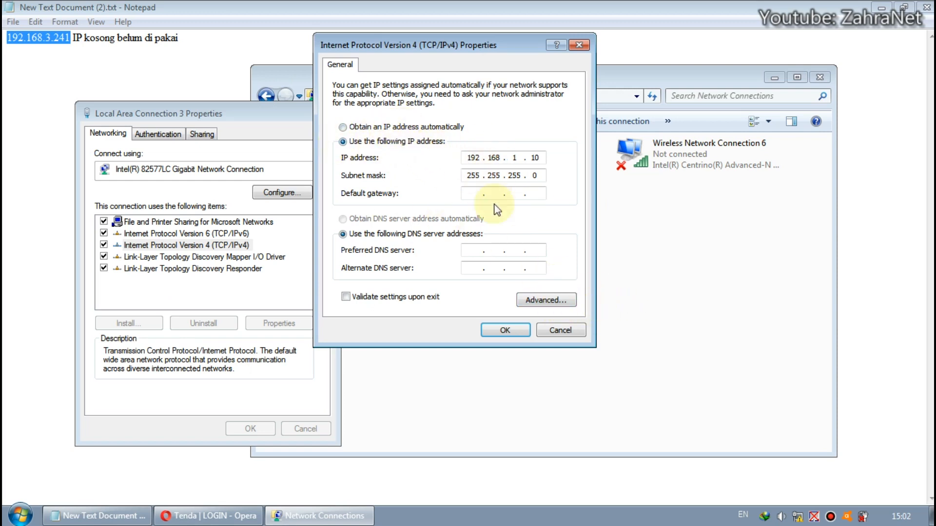
{"action": "left_click", "coordinate": [549, 299]}
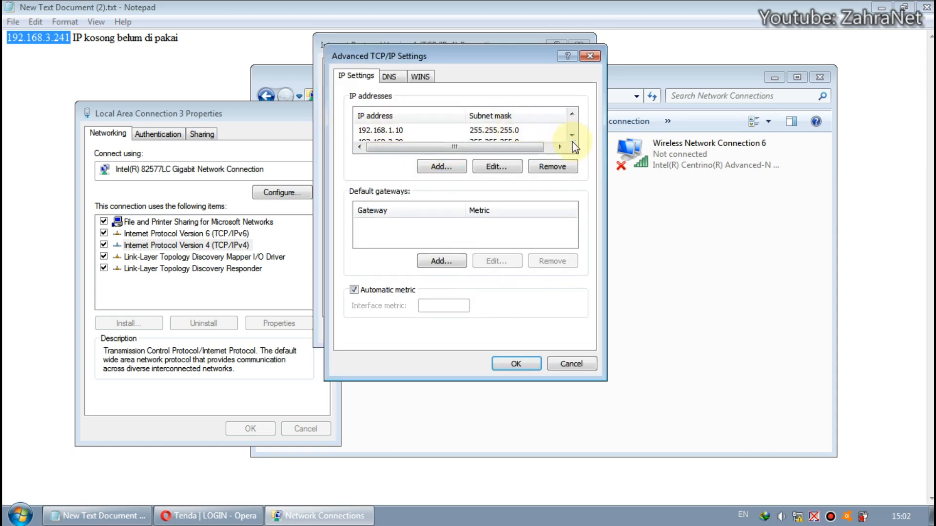
{"action": "left_click", "coordinate": [444, 166]}
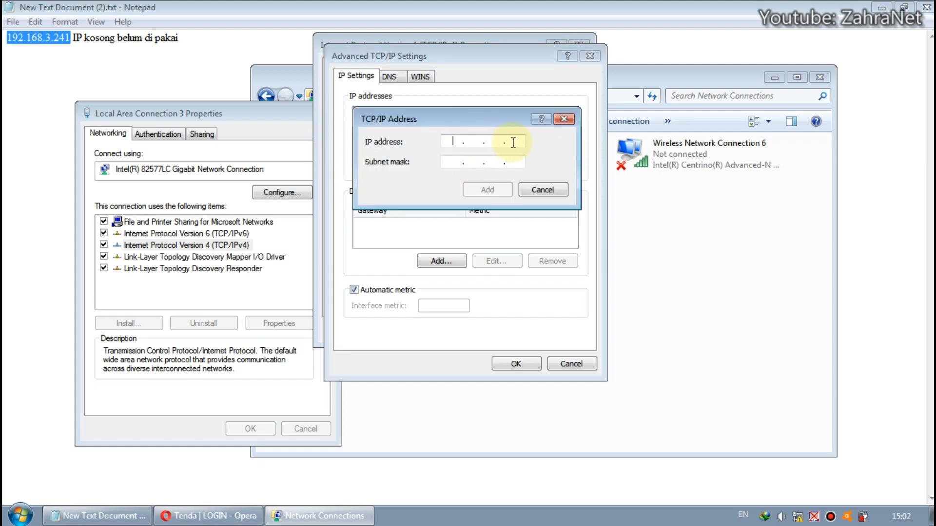
{"action": "left_click", "coordinate": [564, 120]}
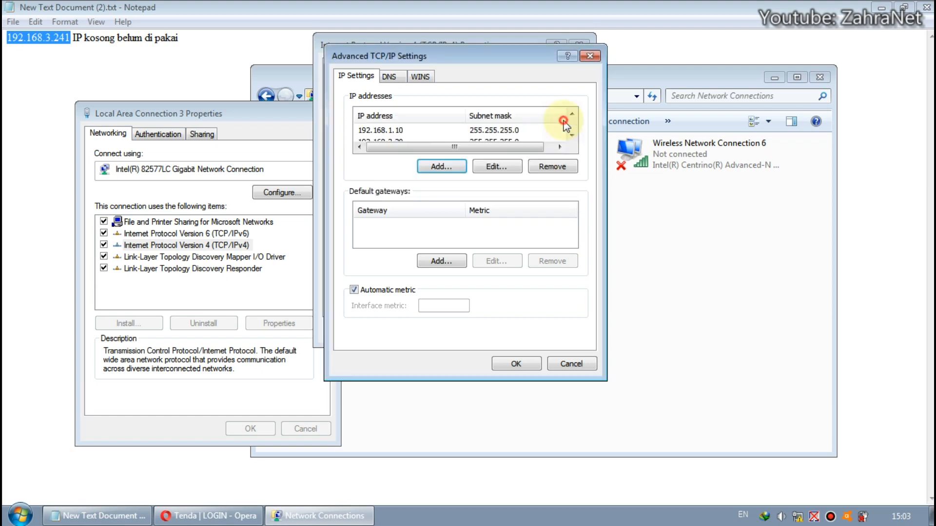
Review the adapter's listed IP addresses and compare them with the router address in the browser
{"action": "left_click", "coordinate": [572, 135]}
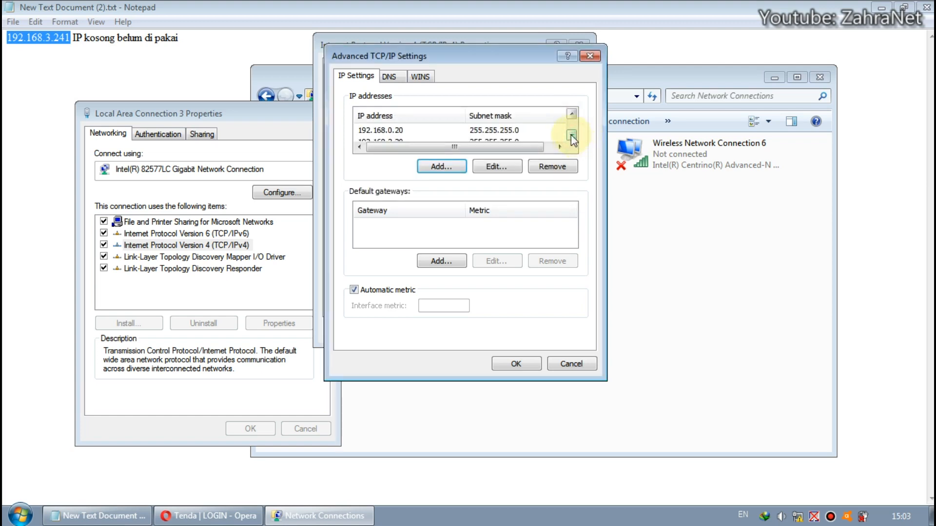
{"action": "left_click", "coordinate": [572, 136]}
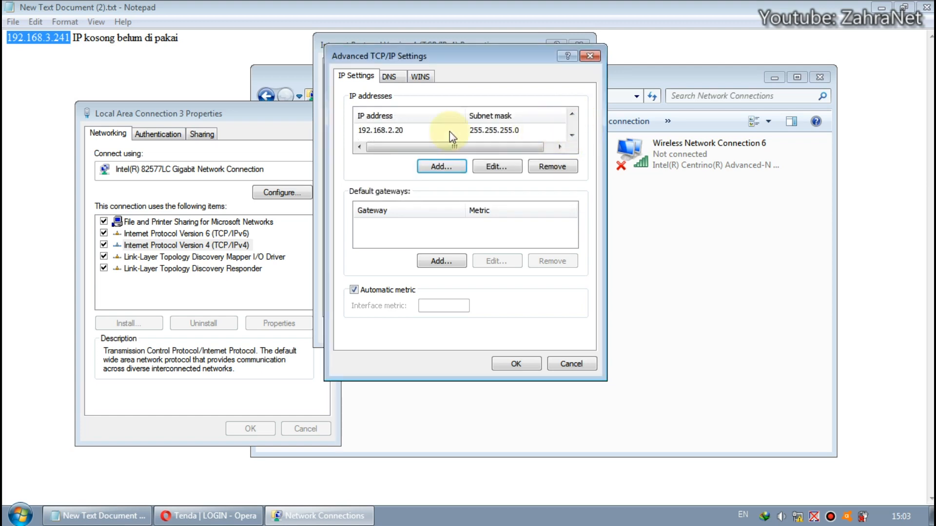
{"action": "left_click", "coordinate": [392, 130]}
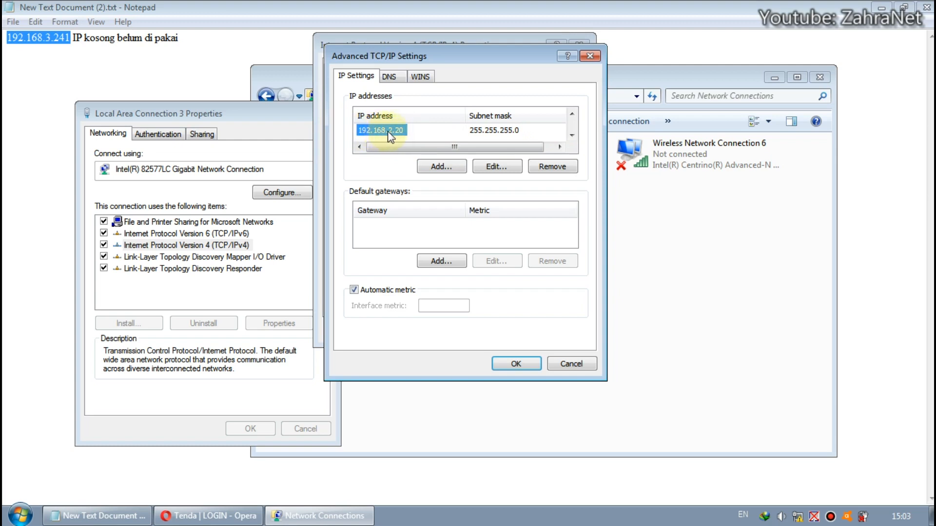
{"action": "left_click", "coordinate": [209, 515]}
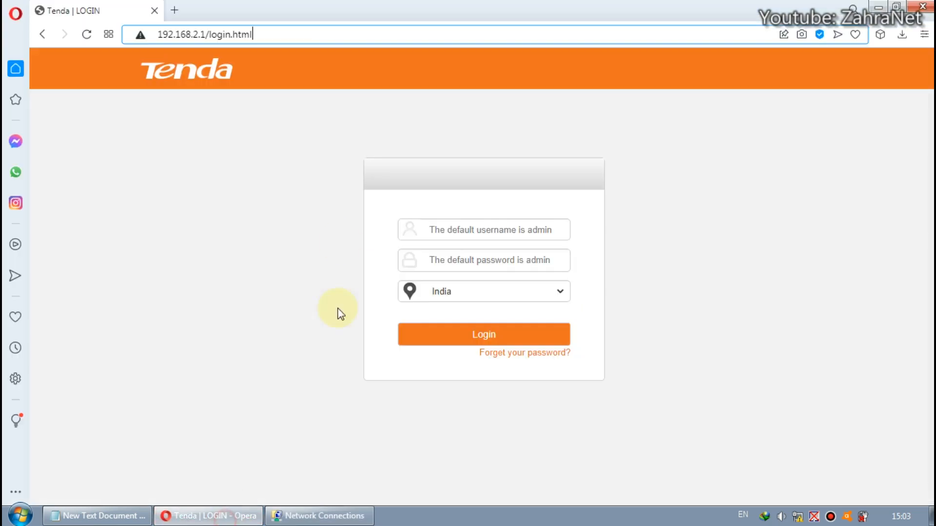
{"action": "left_click_drag", "start_coordinate": [205, 34], "coordinate": [157, 34]}
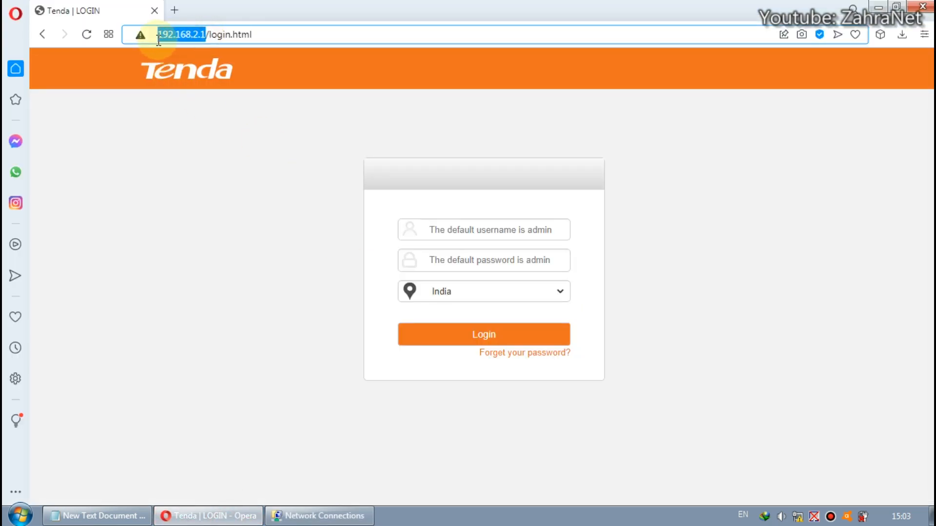
{"action": "left_click", "coordinate": [317, 515]}
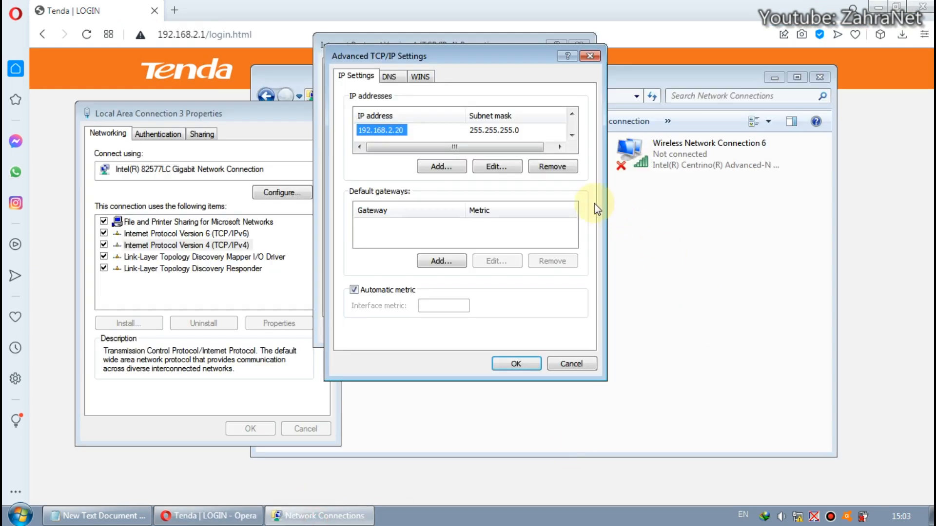
{"action": "left_click", "coordinate": [571, 114]}
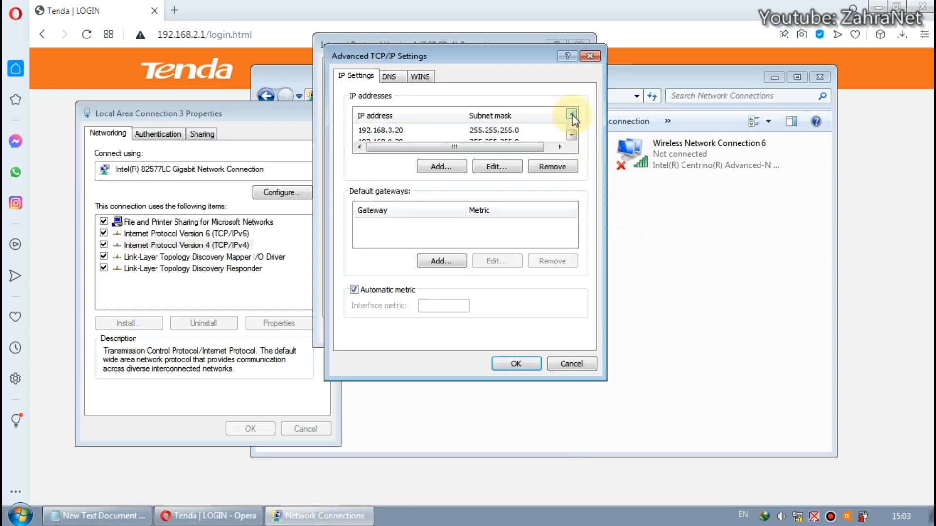
{"action": "left_click", "coordinate": [385, 130]}
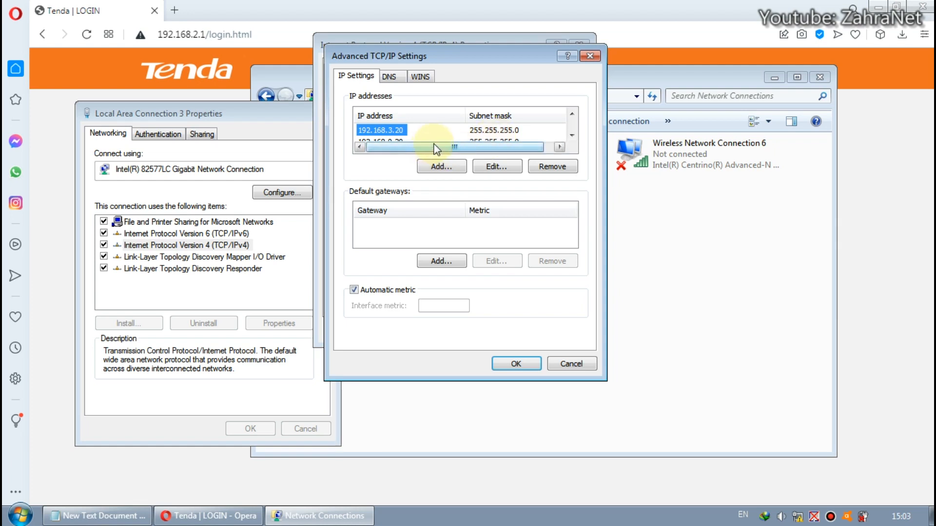
{"action": "left_click", "coordinate": [572, 135]}
{"action": "left_click", "coordinate": [572, 135]}
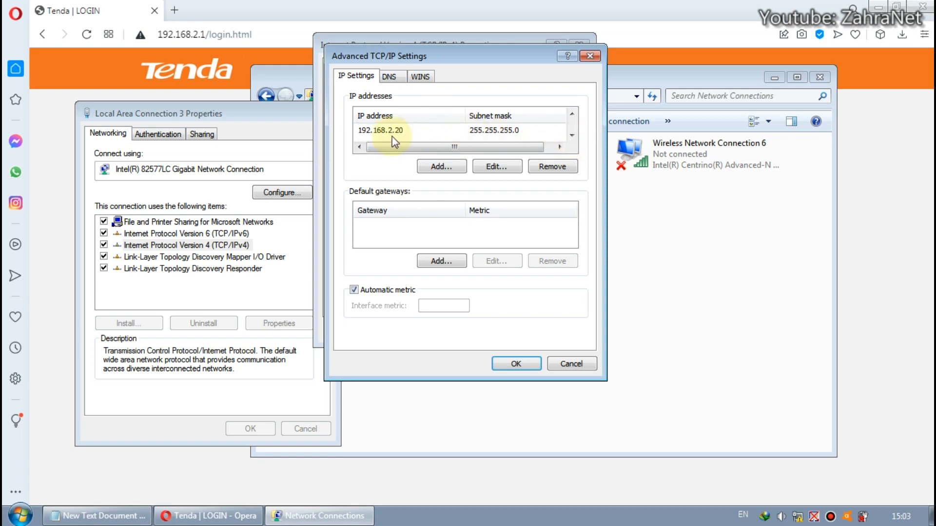
{"action": "left_click", "coordinate": [572, 115]}
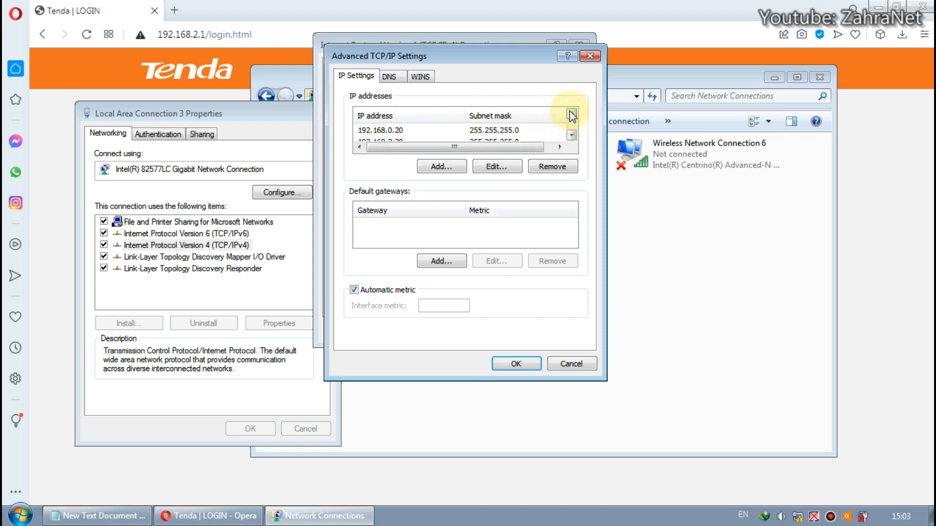
{"action": "left_click", "coordinate": [571, 115]}
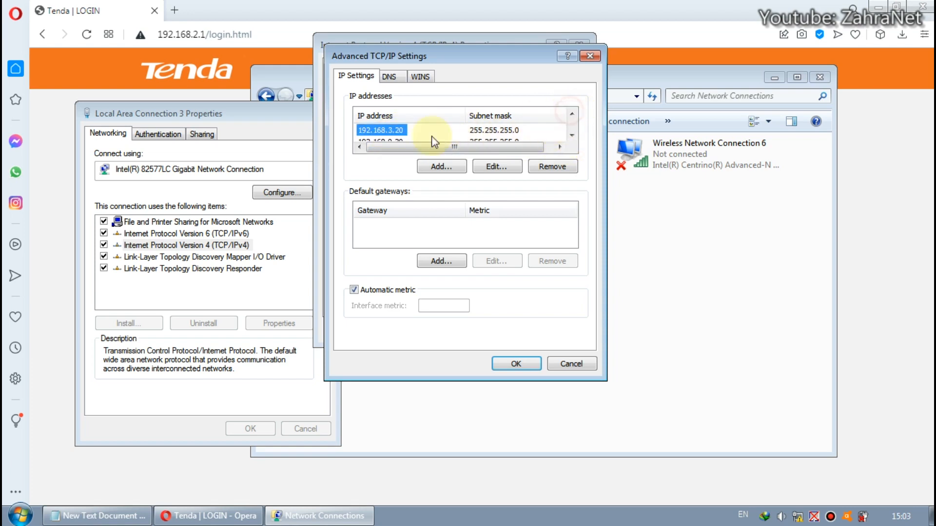
Close the advanced TCP/IP, IPv4, adapter properties and Network Connections windows
{"action": "left_click", "coordinate": [590, 56]}
{"action": "left_click", "coordinate": [580, 44]}
{"action": "left_click", "coordinate": [323, 113]}
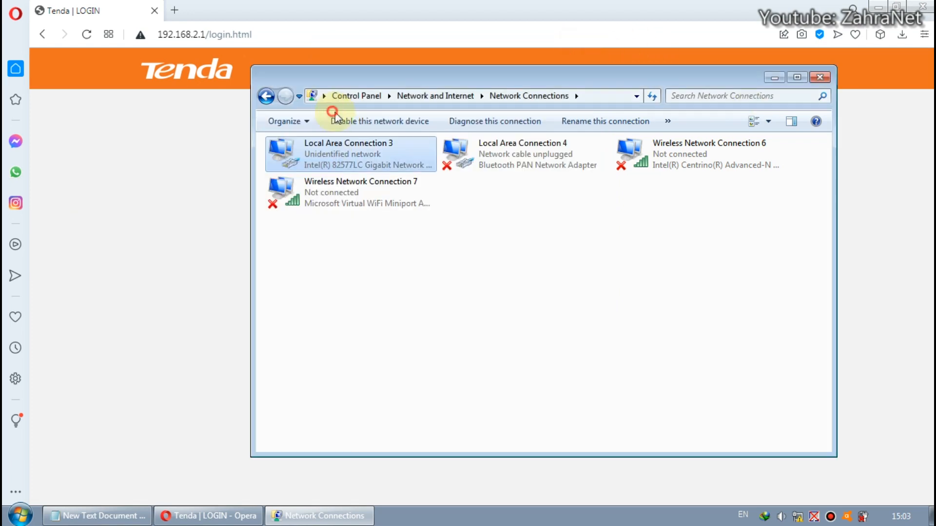
{"action": "left_click", "coordinate": [820, 77]}
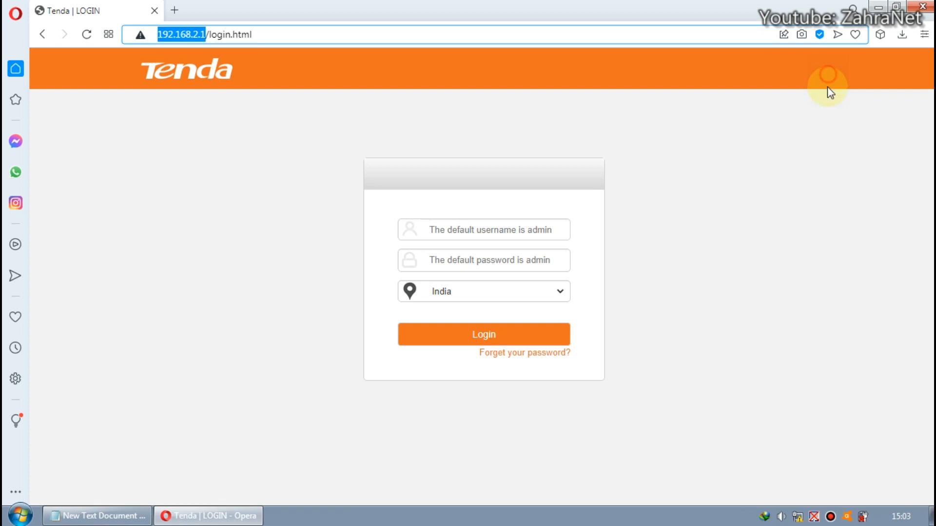
Enter the username admin and the router's login password in the login form
{"action": "left_click", "coordinate": [516, 228]}
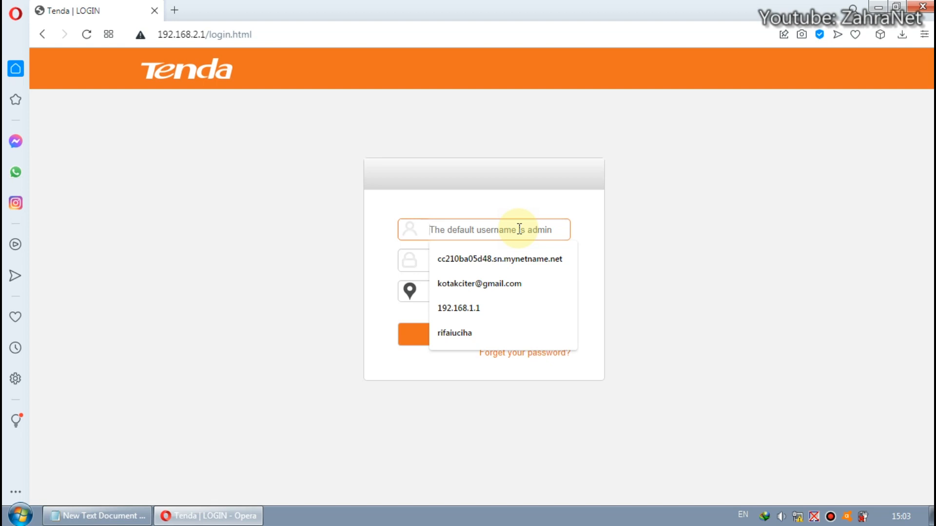
{"action": "type", "text": "admin"}
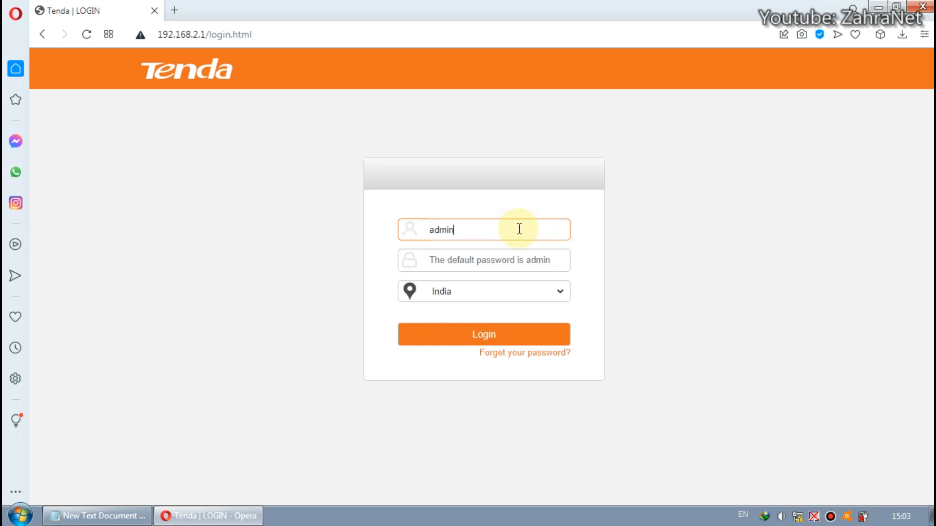
{"action": "key", "text": "Tab"}
{"action": "type", "text": "admin"}
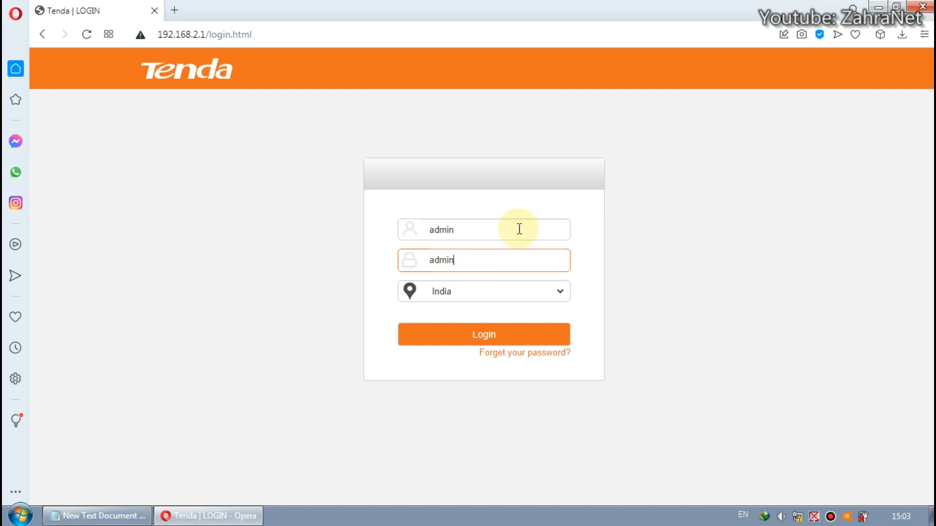
Set the login region to United States
{"action": "left_click", "coordinate": [554, 293]}
{"action": "left_click_drag", "start_coordinate": [561, 170], "coordinate": [561, 246]}
{"action": "left_click", "coordinate": [482, 263]}
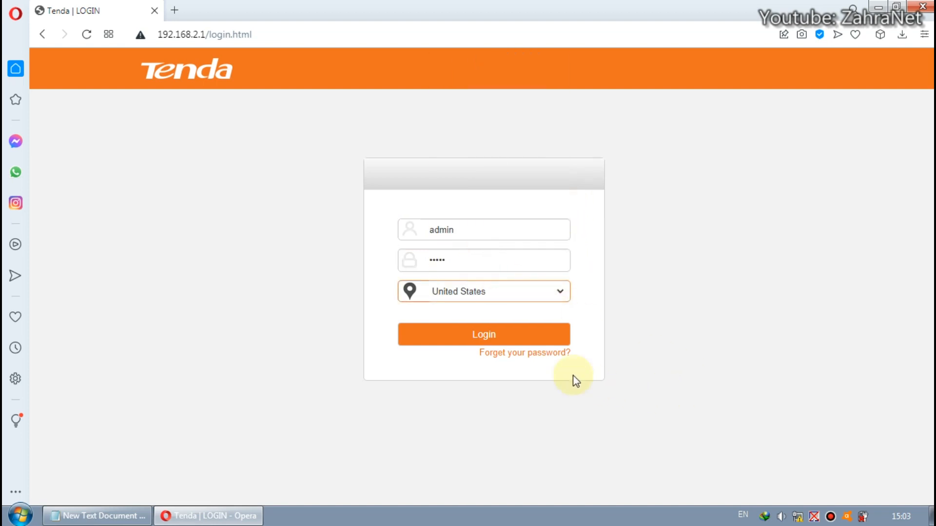
Log in to the router and dismiss the browser's save-password prompt
{"action": "left_click", "coordinate": [495, 338]}
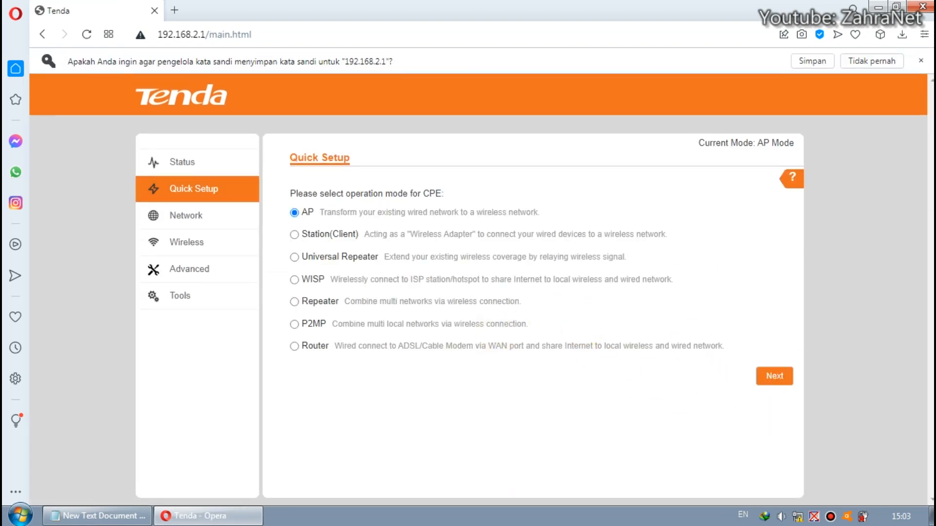
{"action": "left_click", "coordinate": [919, 64]}
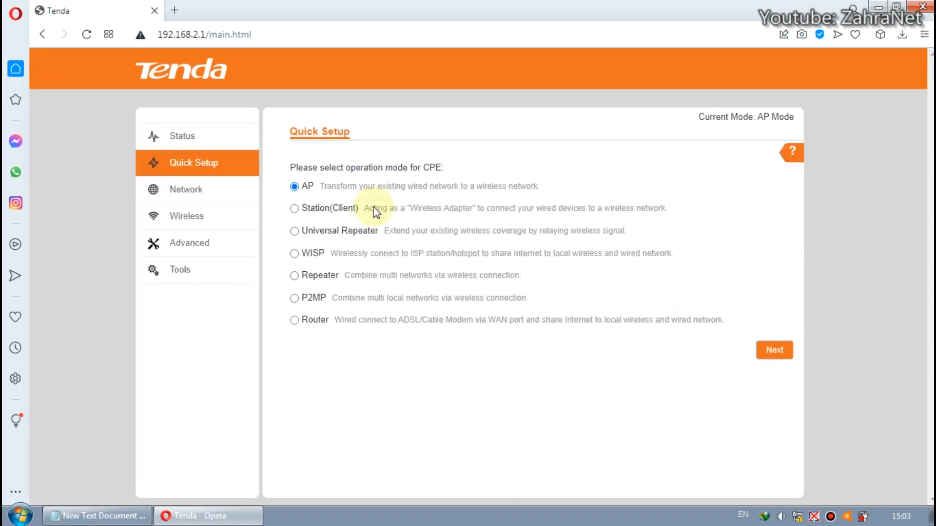
Review the router's system and wireless status details and the list of available Wi-Fi networks
{"action": "left_click", "coordinate": [191, 142]}
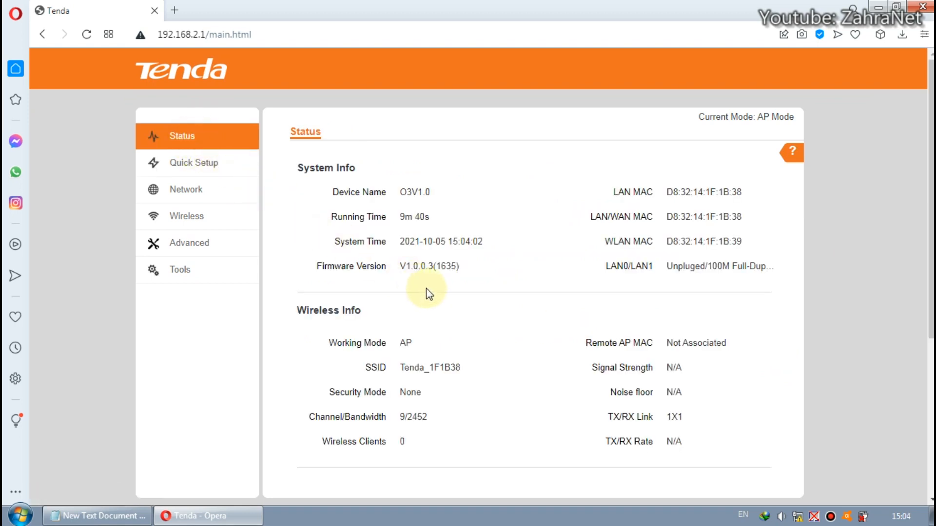
{"action": "left_click_drag", "start_coordinate": [399, 266], "coordinate": [436, 277]}
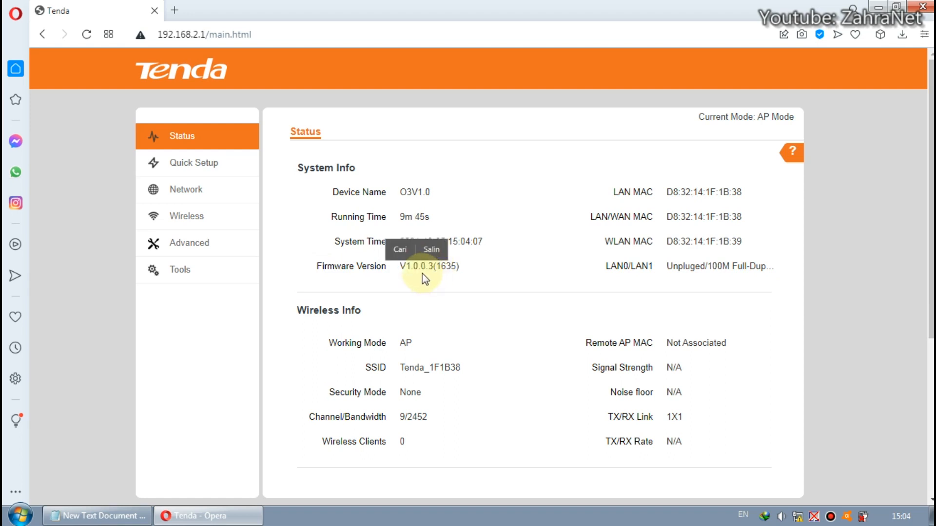
{"action": "left_click", "coordinate": [437, 280]}
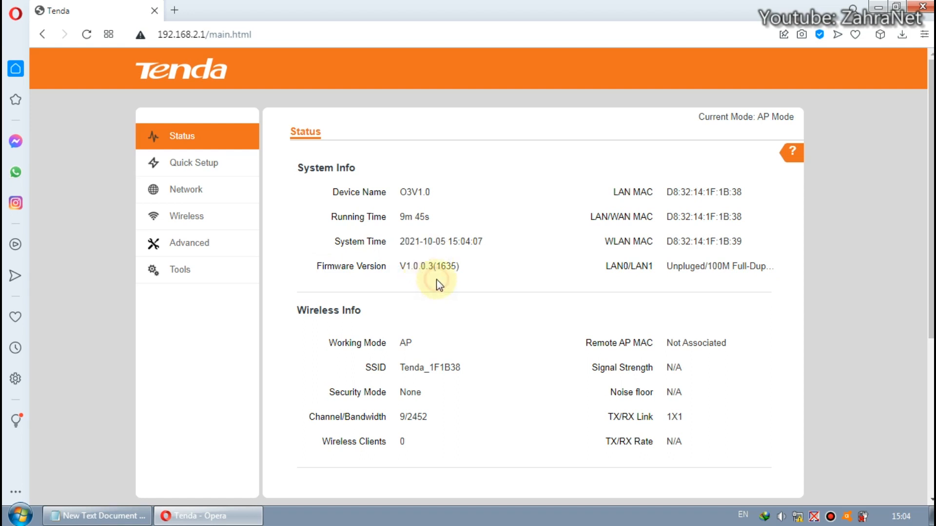
{"action": "left_click_drag", "start_coordinate": [469, 366], "coordinate": [399, 367]}
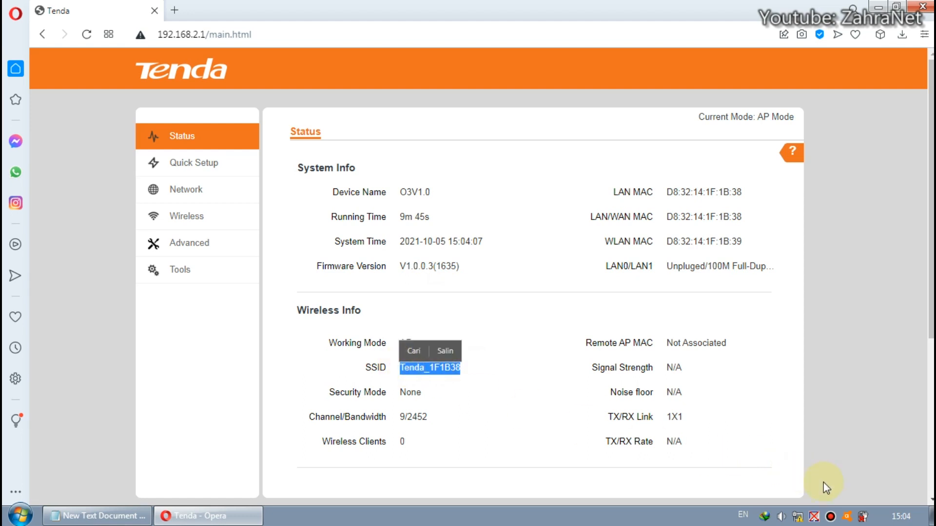
{"action": "left_click", "coordinate": [812, 517]}
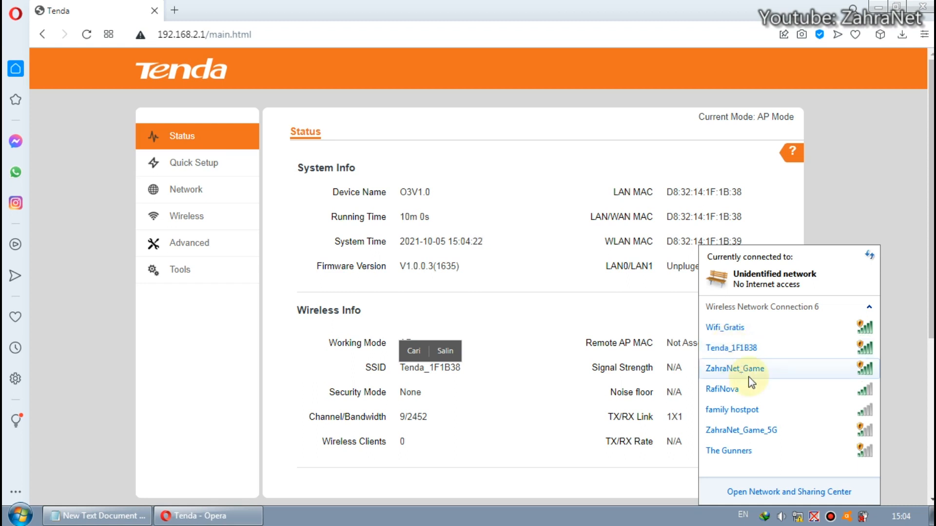
{"action": "mouse_move", "coordinate": [741, 358]}
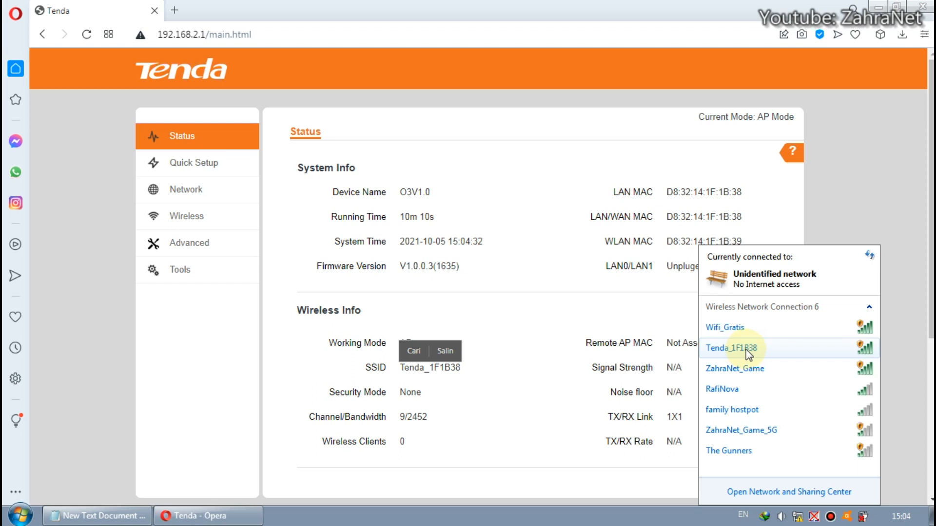
{"action": "left_click_drag", "start_coordinate": [399, 266], "coordinate": [434, 266]}
{"action": "left_click", "coordinate": [437, 263]}
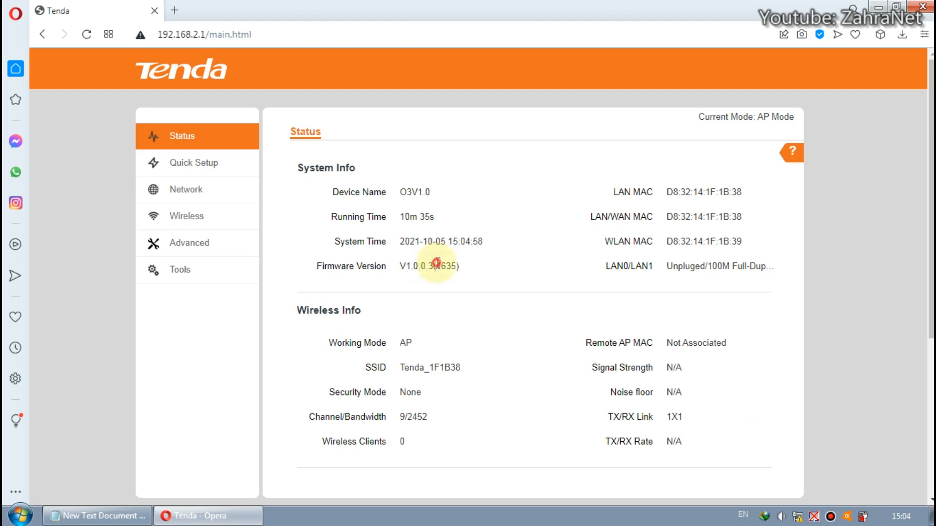
Copy the unused IP 192.168.3.241 from the Notepad file and paste it as the router's LAN IP address
{"action": "left_click", "coordinate": [199, 166]}
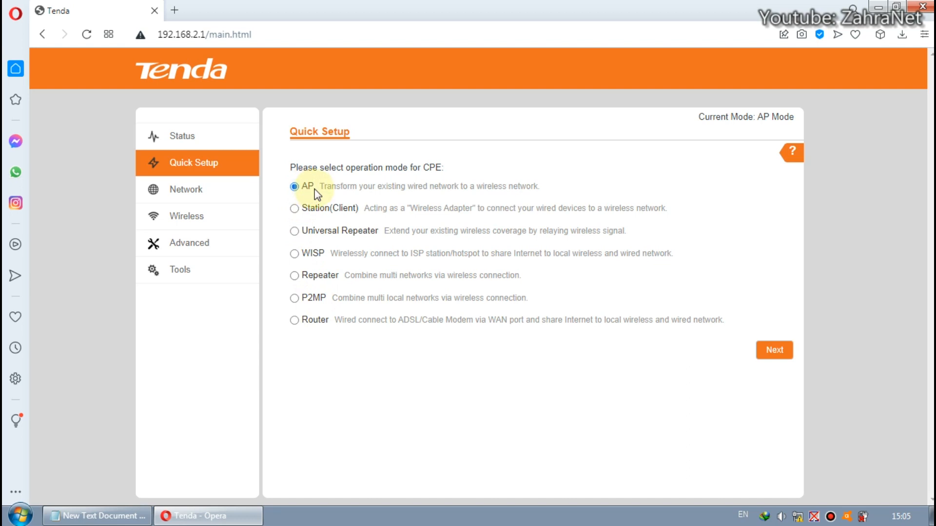
{"action": "left_click", "coordinate": [209, 197]}
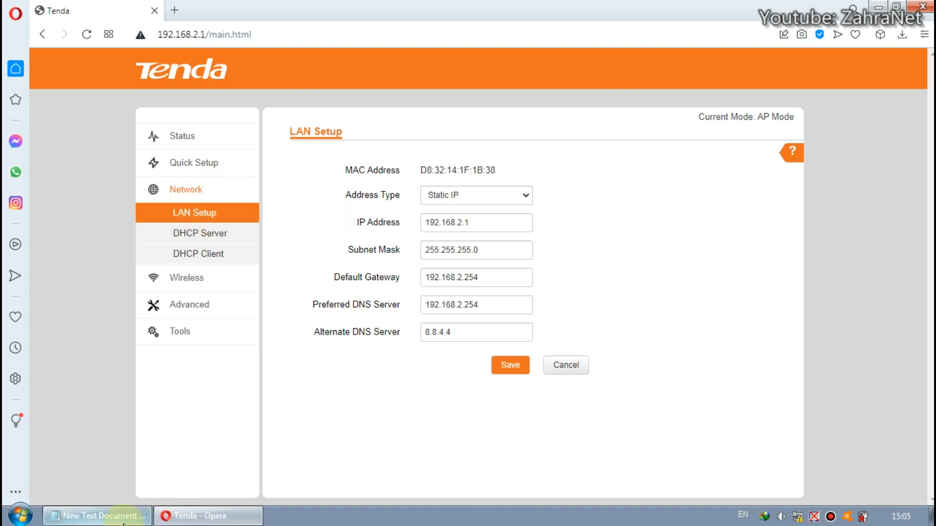
{"action": "left_click", "coordinate": [97, 515]}
{"action": "right_click", "coordinate": [47, 36]}
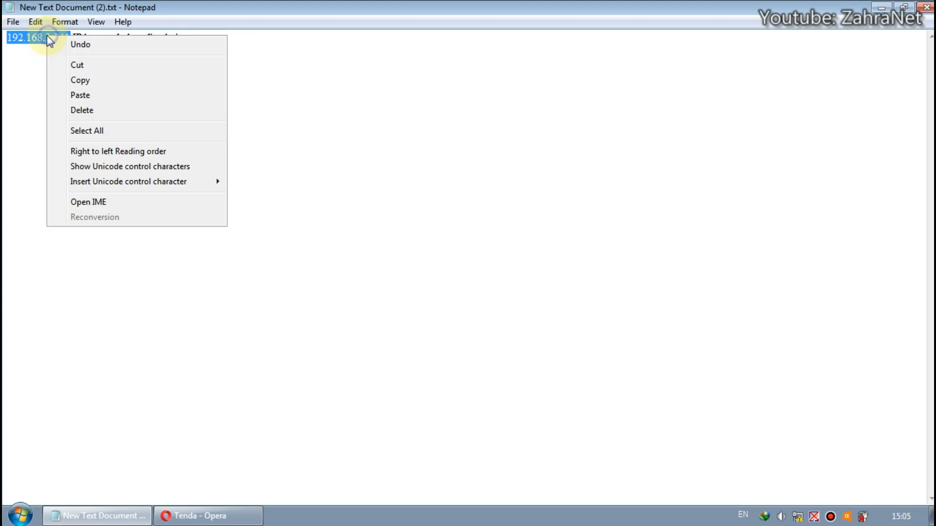
{"action": "left_click", "coordinate": [104, 81]}
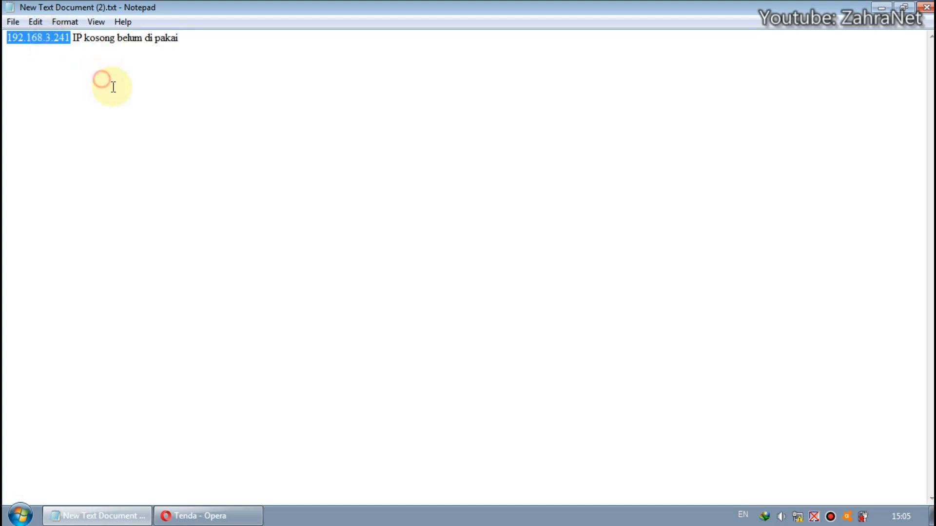
{"action": "left_click", "coordinate": [195, 515]}
{"action": "double_click", "coordinate": [505, 229]}
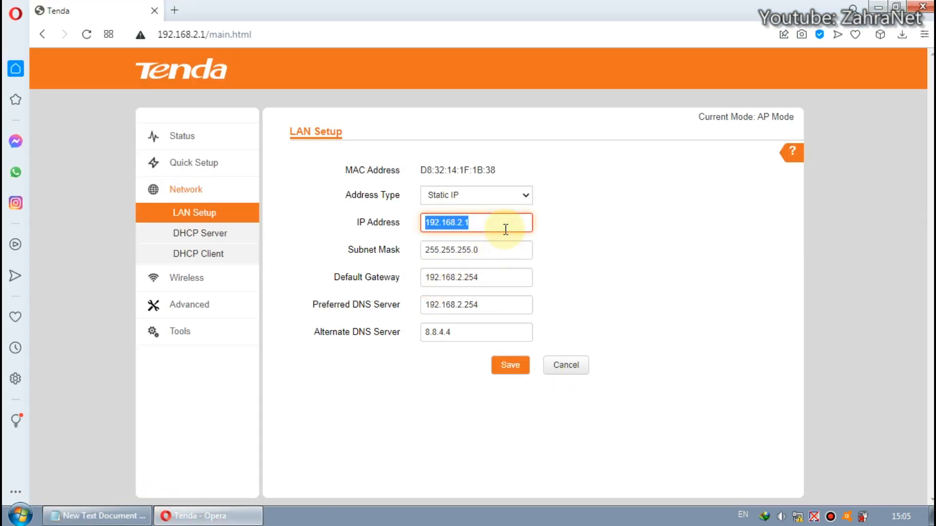
{"action": "key", "text": "ctrl+v"}
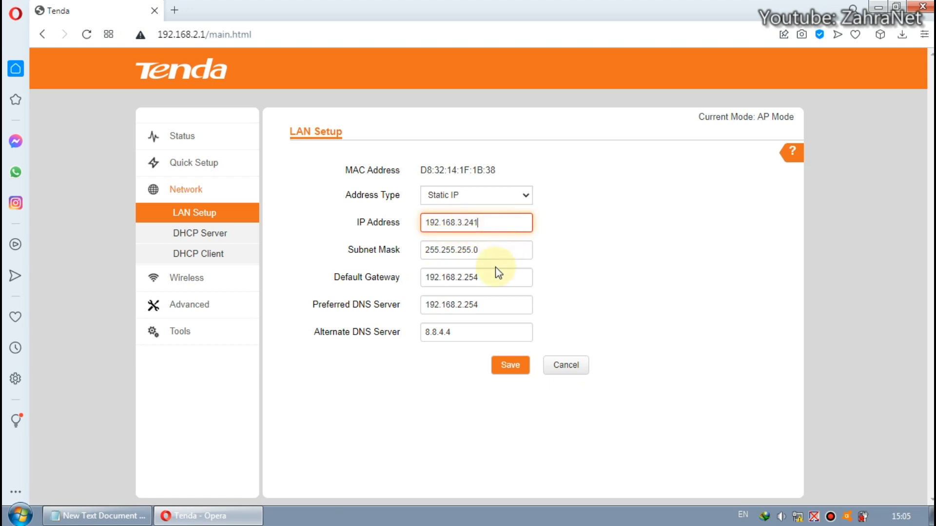
Set the LAN default gateway to 192.168.3.254 and the preferred DNS server to 8.8.8.8
{"action": "left_click_drag", "start_coordinate": [456, 278], "coordinate": [462, 278]}
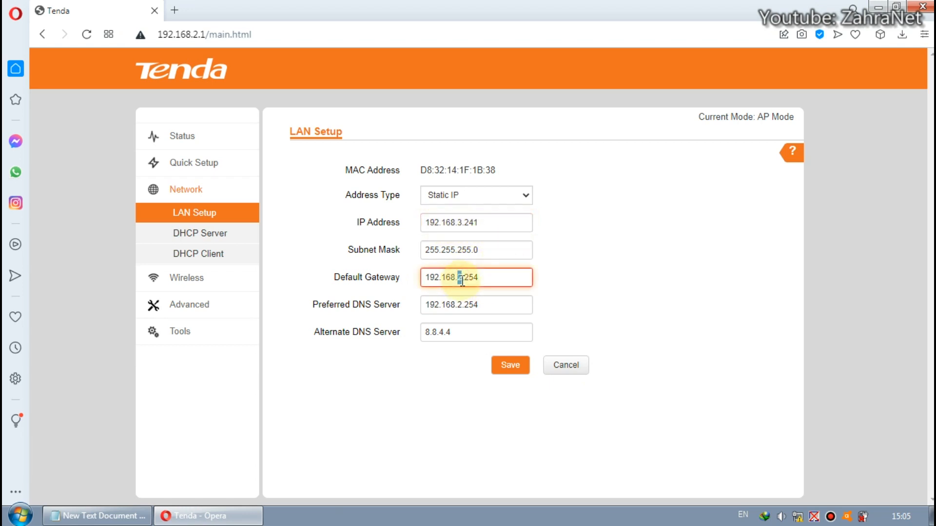
{"action": "type", "text": "3"}
{"action": "double_click", "coordinate": [466, 302]}
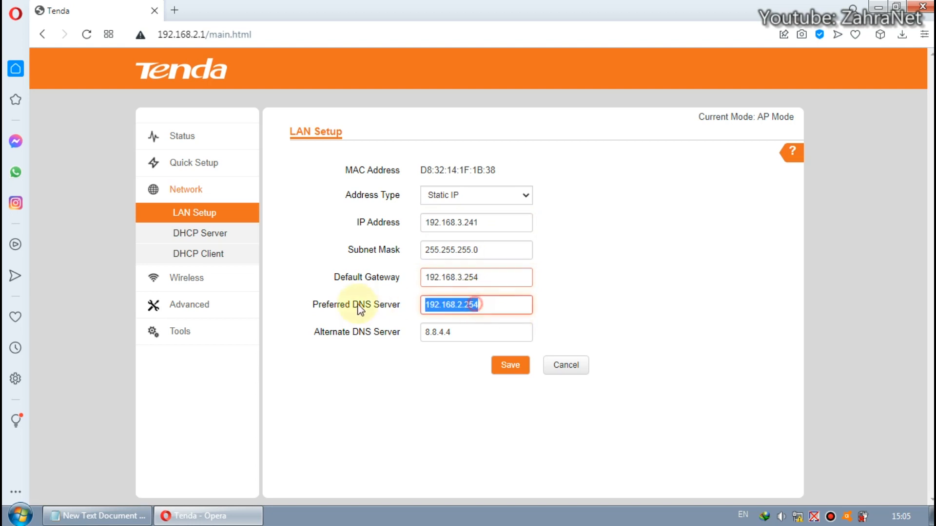
{"action": "type", "text": "8.8.88"}
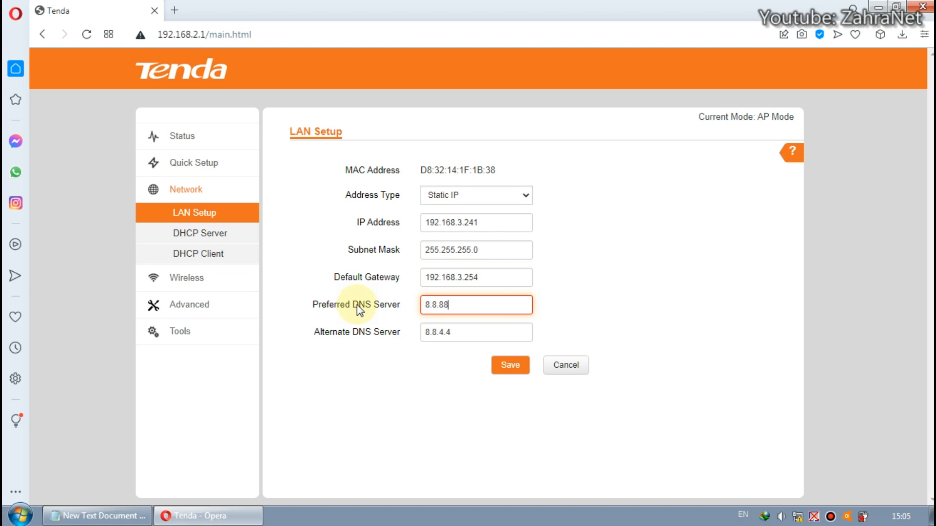
{"action": "key", "text": "BackSpace"}
{"action": "type", "text": ".8"}
{"action": "left_click", "coordinate": [480, 328]}
{"action": "left_click", "coordinate": [476, 303]}
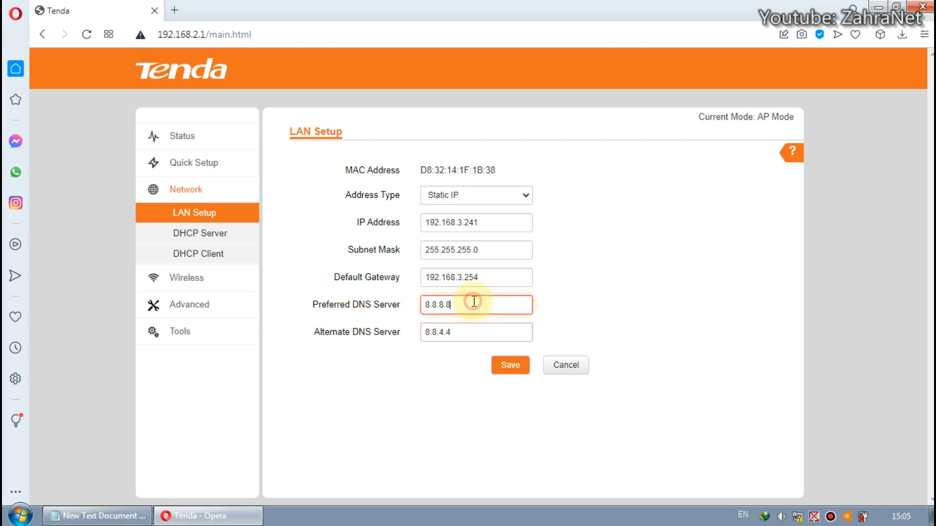
{"action": "left_click", "coordinate": [499, 279]}
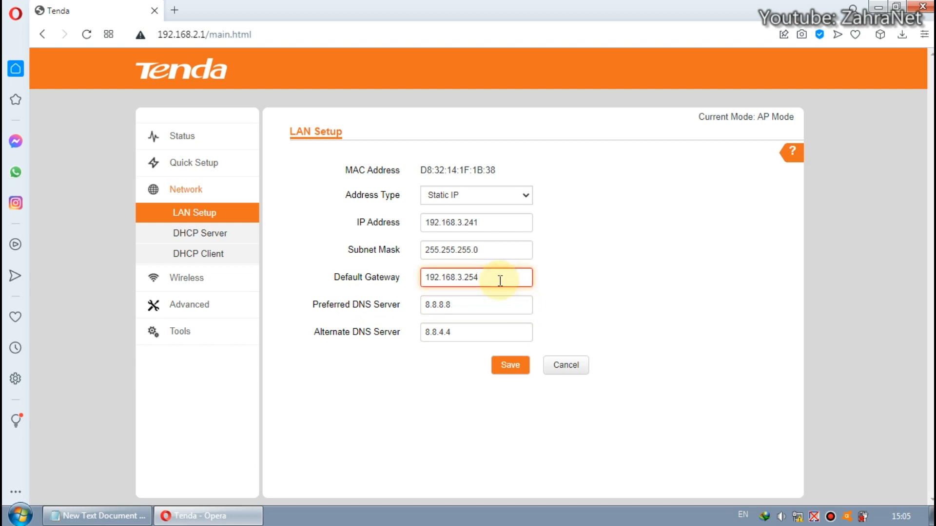
{"action": "mouse_move", "coordinate": [495, 280]}
{"action": "left_mouse_down"}
{"action": "mouse_move", "coordinate": [422, 281]}
{"action": "mouse_move", "coordinate": [484, 280]}
{"action": "left_mouse_up"}
{"action": "left_click_drag", "start_coordinate": [476, 278], "coordinate": [388, 286]}
{"action": "left_click", "coordinate": [503, 279]}
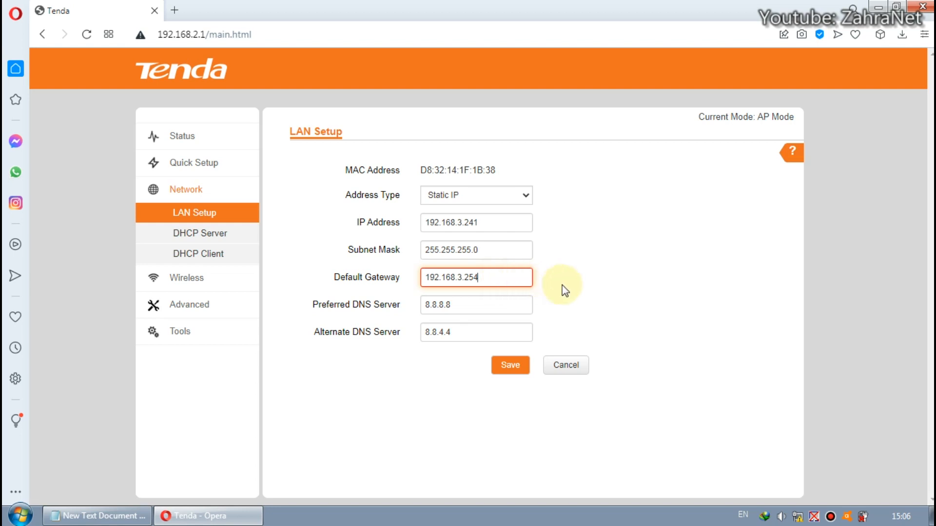
{"action": "left_click_drag", "start_coordinate": [512, 278], "coordinate": [431, 278]}
{"action": "left_click", "coordinate": [478, 277]}
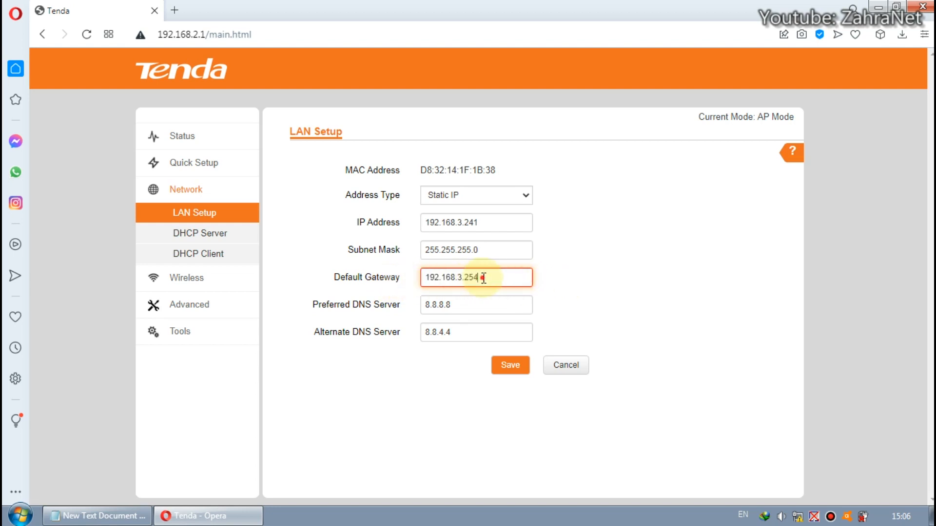
{"action": "left_click", "coordinate": [571, 285]}
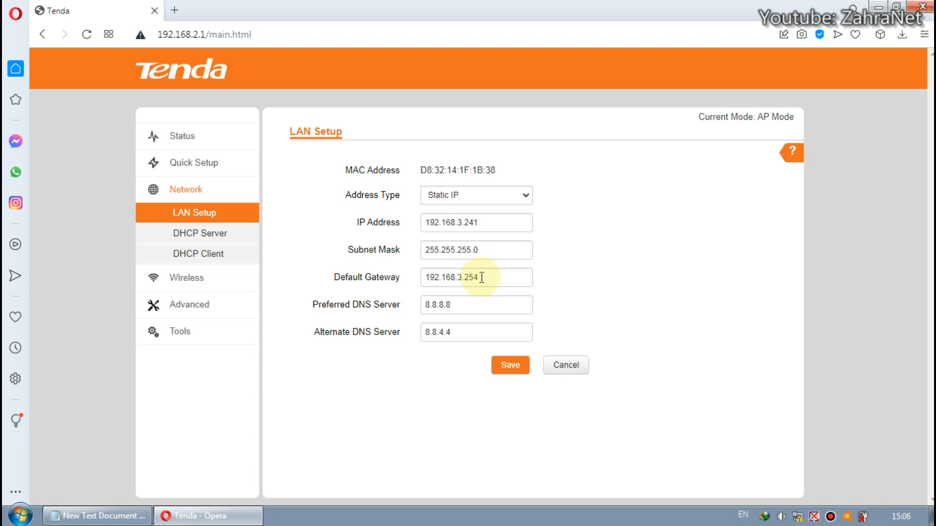
{"action": "left_click_drag", "start_coordinate": [482, 277], "coordinate": [403, 276]}
{"action": "left_click", "coordinate": [547, 277]}
Copy the new LAN IP address, then save the LAN setup and confirm the IP address change
{"action": "left_click_drag", "start_coordinate": [493, 224], "coordinate": [423, 222]}
{"action": "right_click", "coordinate": [453, 221]}
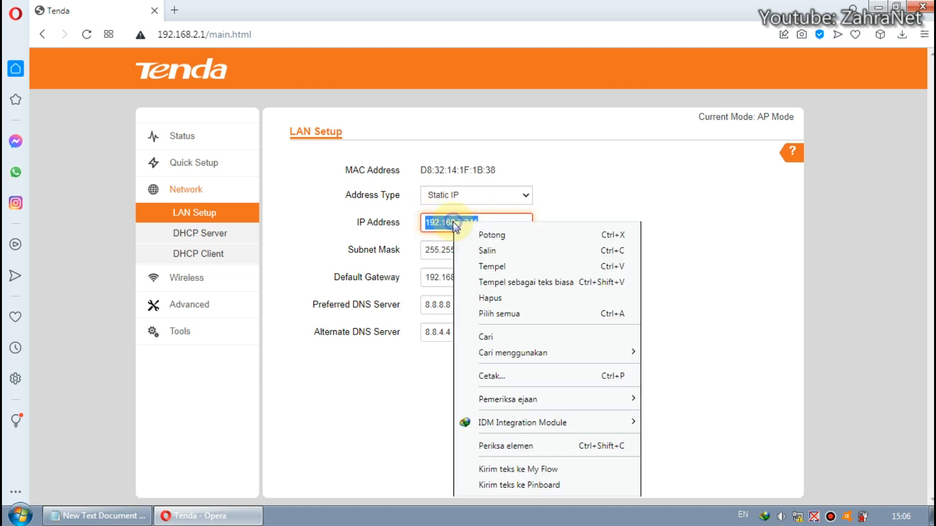
{"action": "left_click", "coordinate": [494, 250]}
{"action": "left_click", "coordinate": [512, 364]}
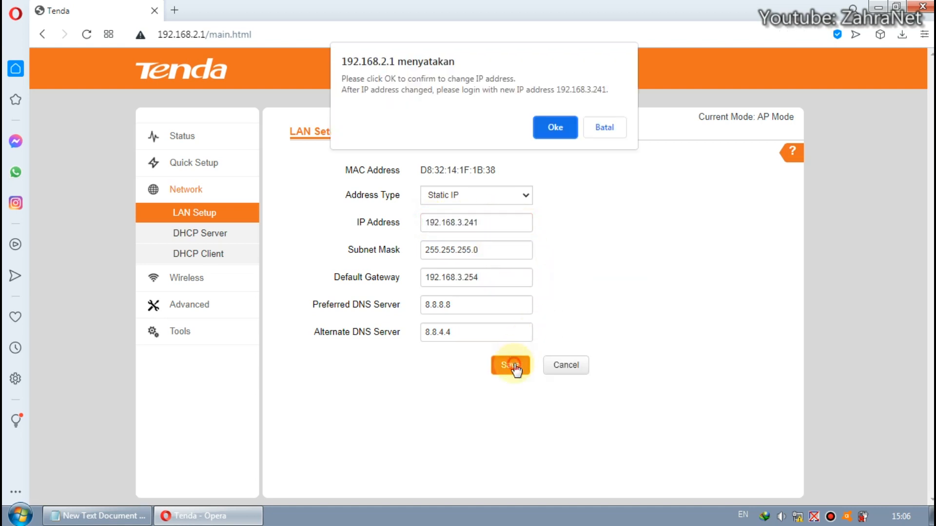
{"action": "left_click", "coordinate": [562, 133]}
Open the router's login page at 192.168.3.241 in a new tab and close the old Tenda tab
{"action": "key", "text": "ctrl+t"}
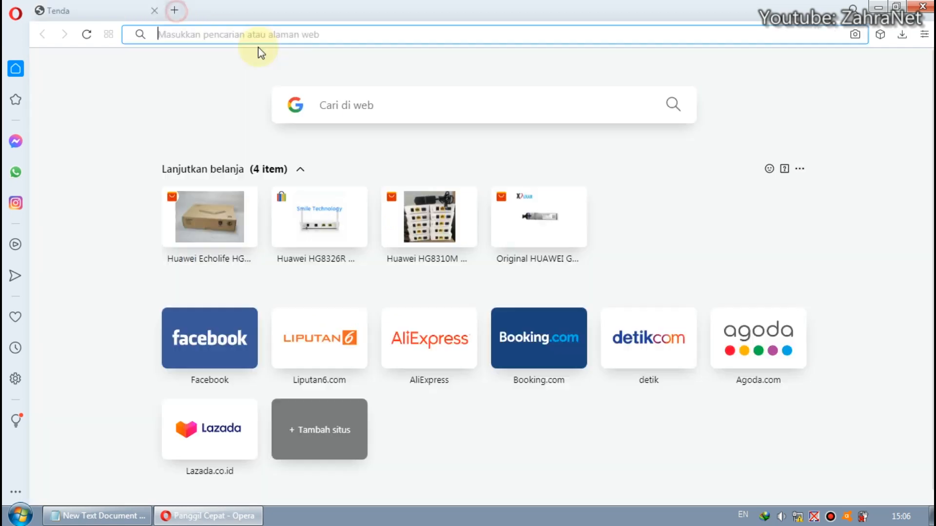
{"action": "key", "text": "ctrl+v"}
{"action": "type", "text": "\\"}
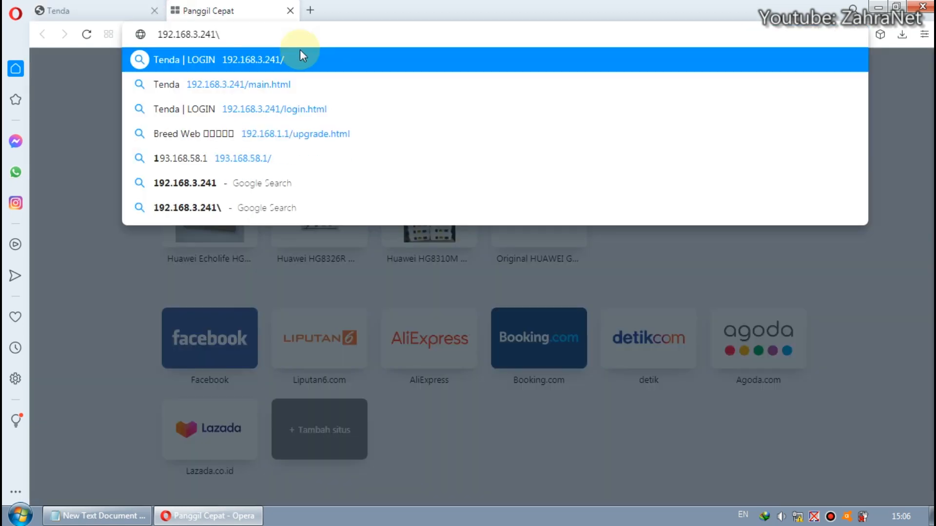
{"action": "left_click", "coordinate": [302, 58]}
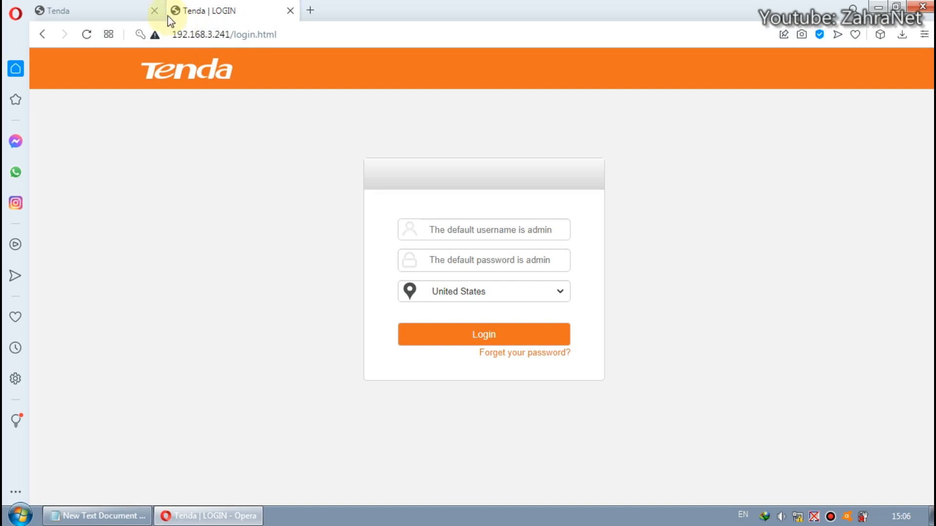
{"action": "left_click", "coordinate": [154, 11]}
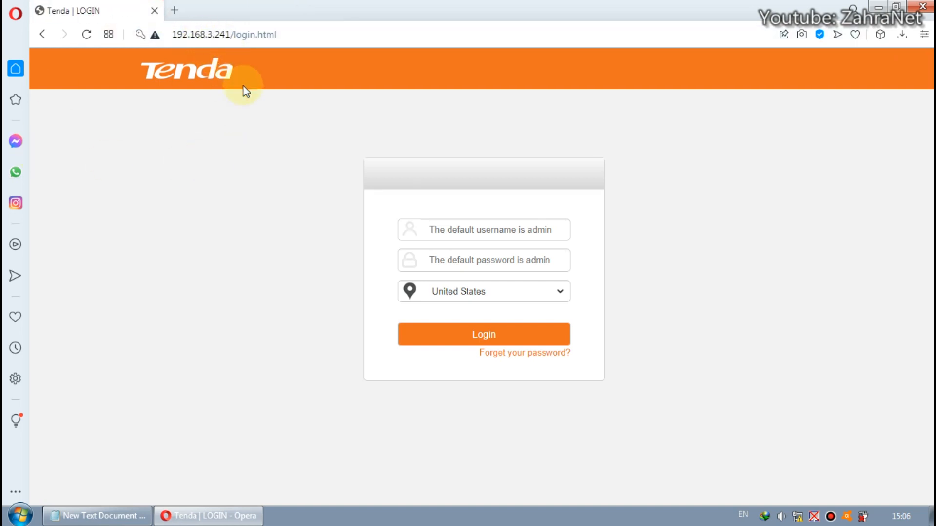
Log in at the new address with username admin and the router's login password
{"action": "left_click", "coordinate": [502, 230]}
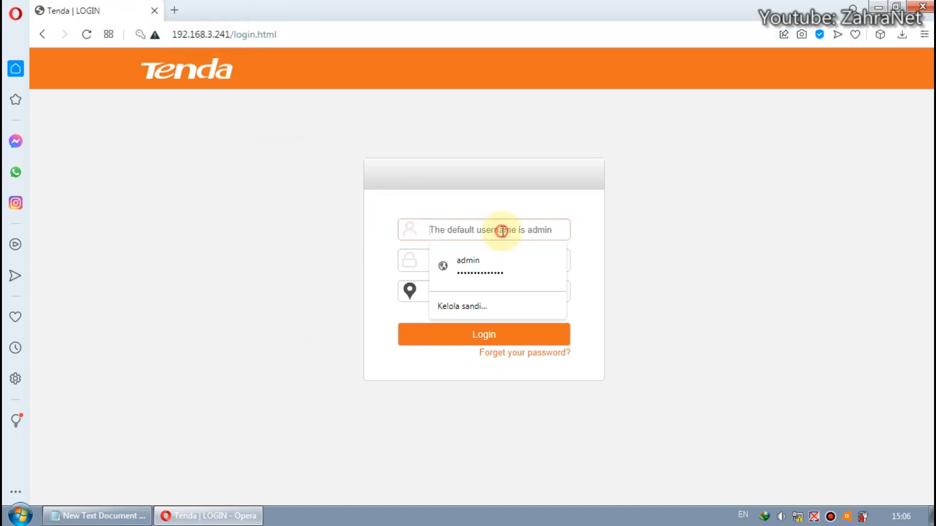
{"action": "type", "text": "admin"}
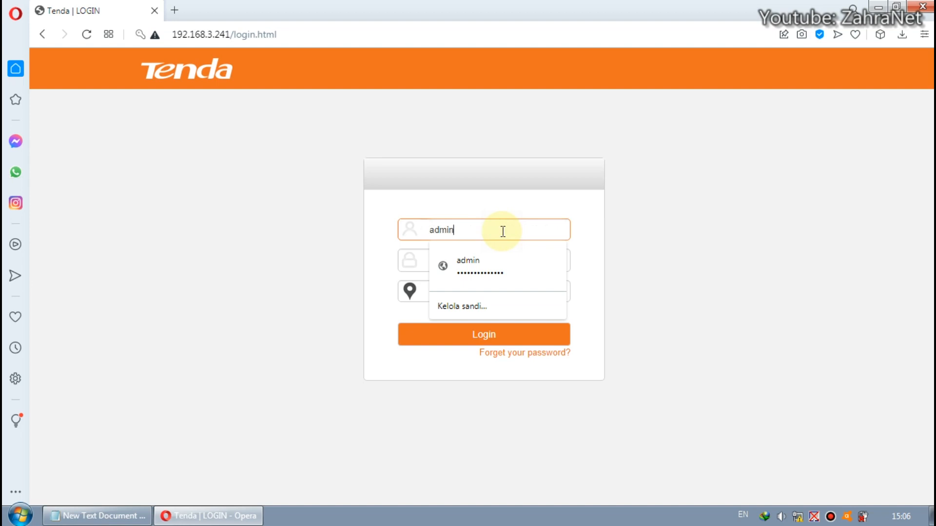
{"action": "key", "text": "Tab"}
{"action": "type", "text": "admin"}
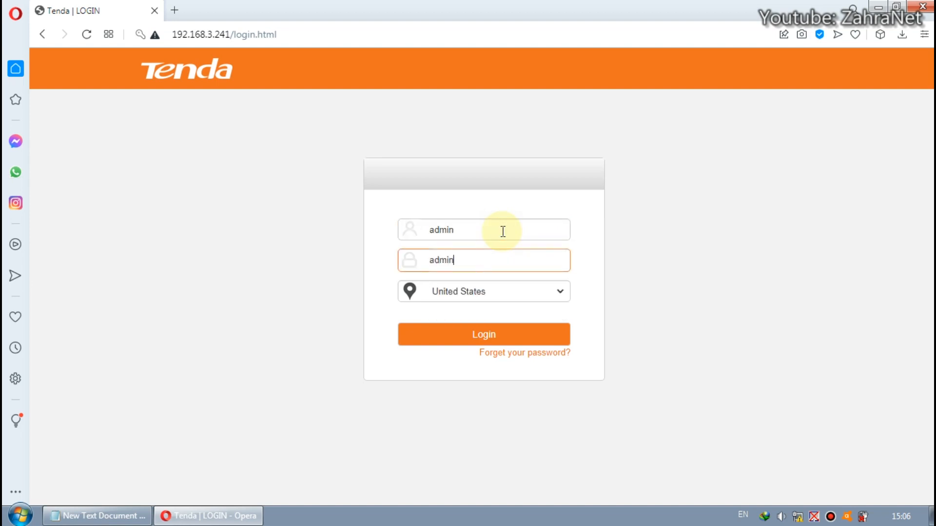
{"action": "left_click", "coordinate": [497, 336]}
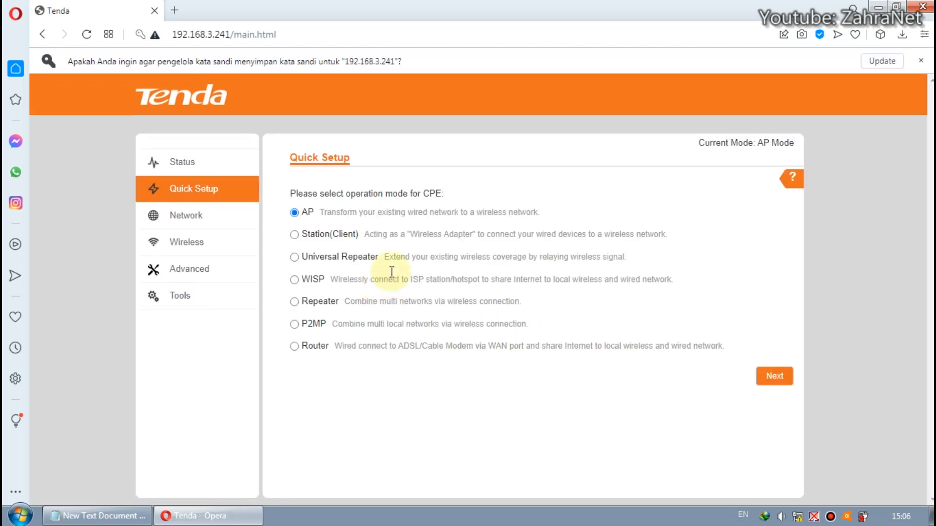
Disable the router's DHCP server and save the DHCP settings
{"action": "left_click", "coordinate": [189, 216]}
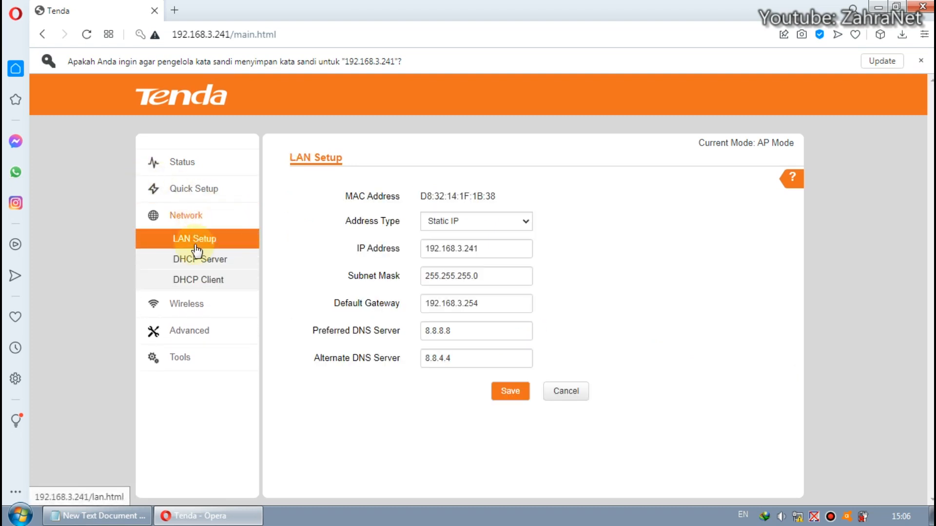
{"action": "left_click", "coordinate": [211, 260]}
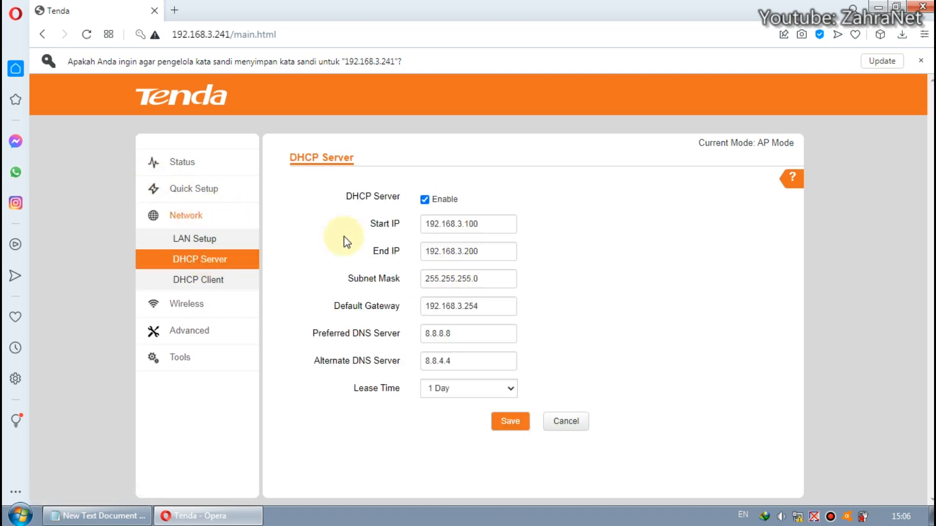
{"action": "left_click", "coordinate": [425, 204]}
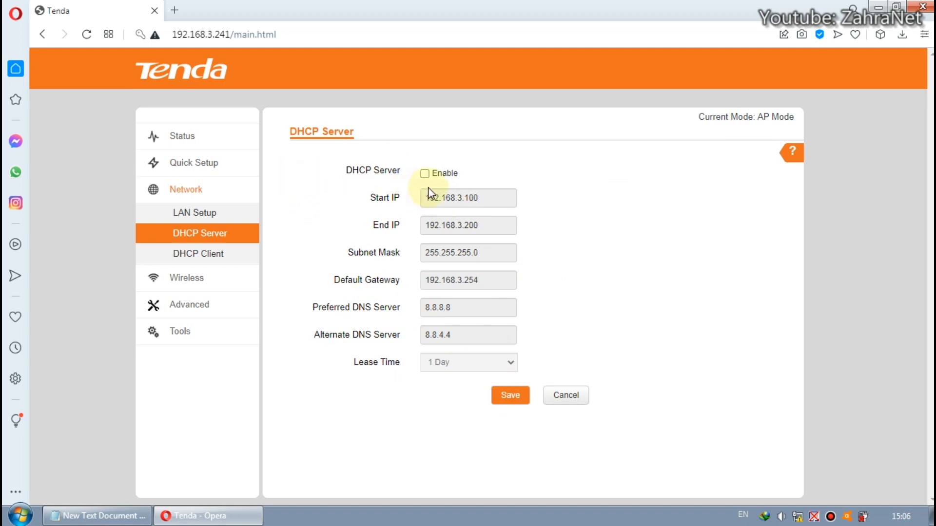
{"action": "left_click", "coordinate": [510, 394]}
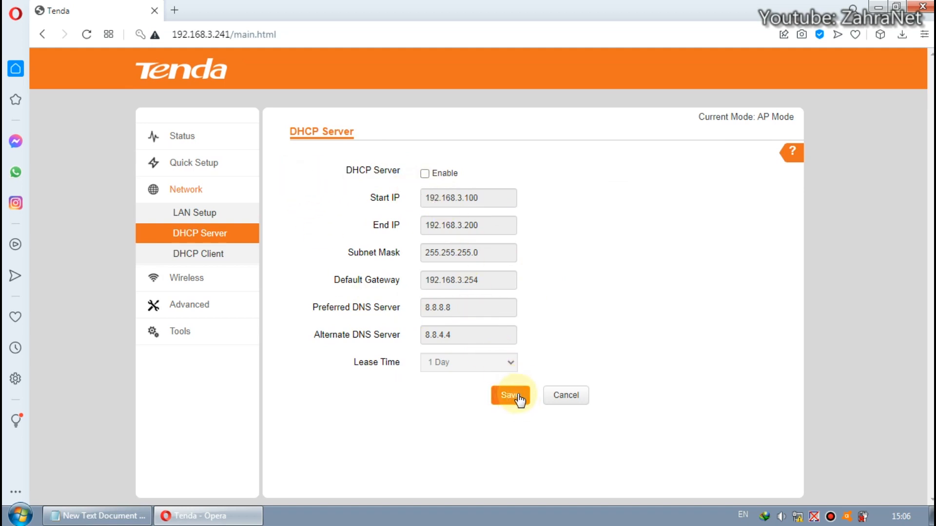
Save the DHCP server settings and open the DHCP client list
{"action": "left_click", "coordinate": [516, 397]}
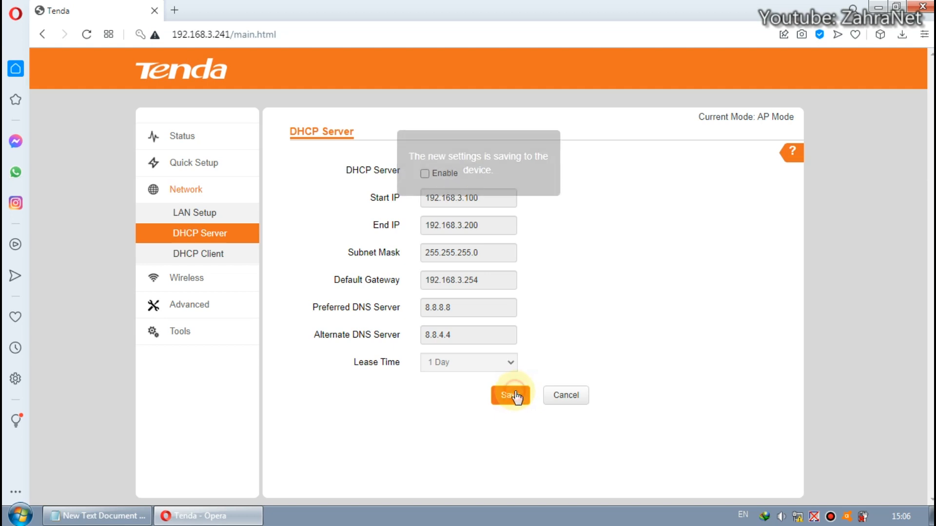
{"action": "left_click", "coordinate": [198, 248]}
{"action": "left_click", "coordinate": [202, 236]}
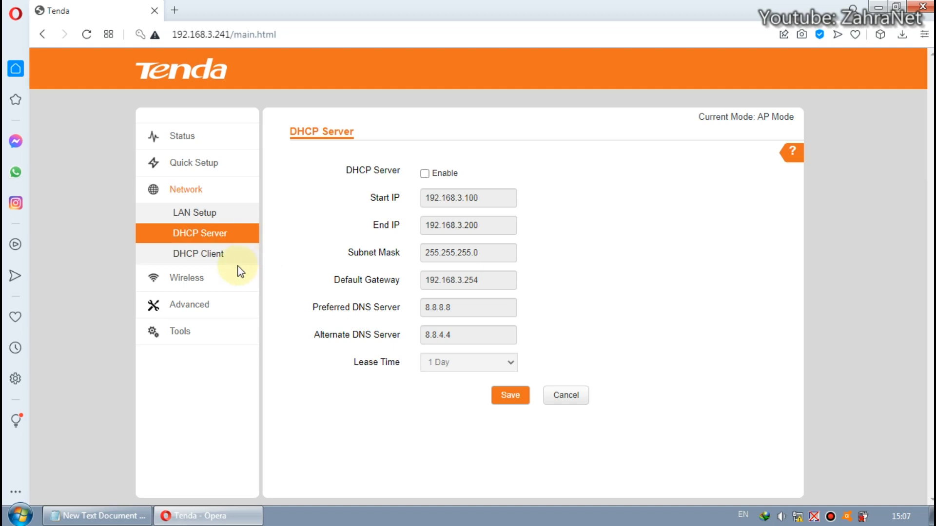
{"action": "left_click", "coordinate": [204, 255]}
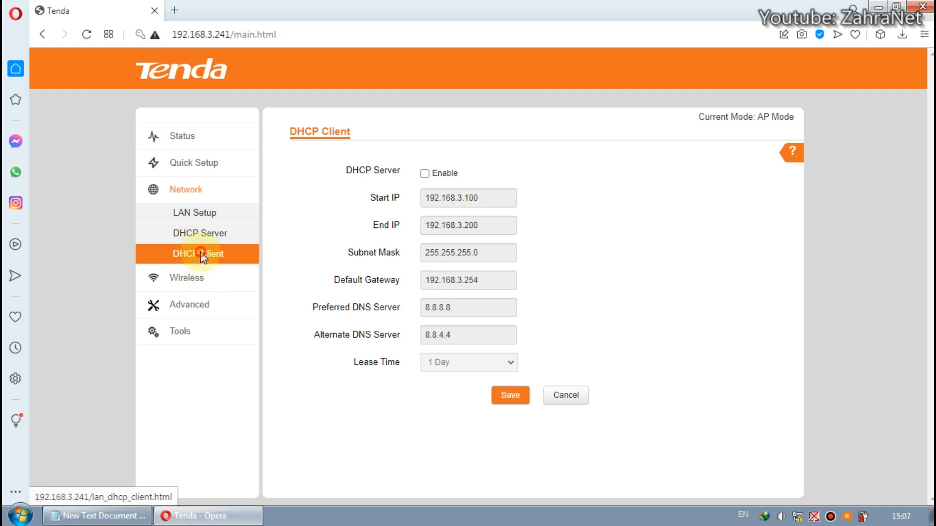
Rename the wireless network's SSID to ZahraNet_TES in the basic wireless settings
{"action": "left_click", "coordinate": [194, 282]}
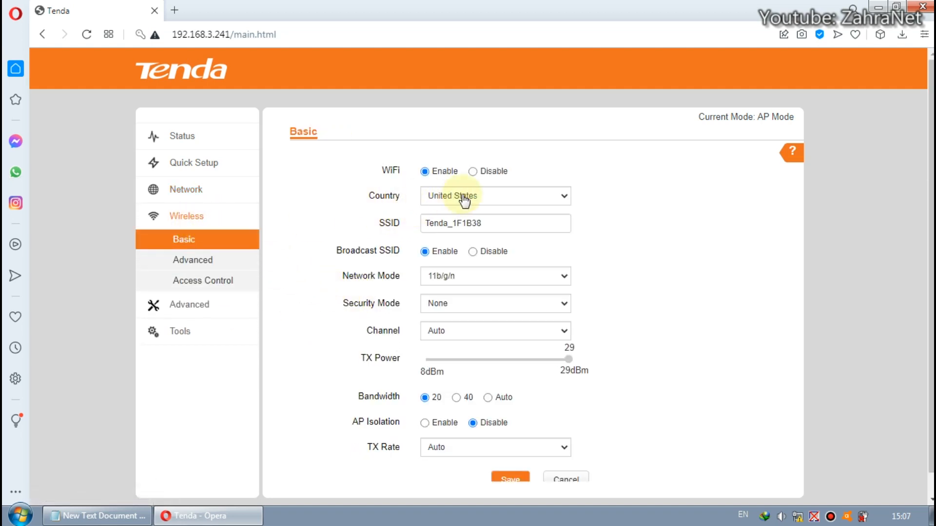
{"action": "left_click", "coordinate": [530, 225]}
{"action": "left_click_drag", "start_coordinate": [532, 223], "coordinate": [441, 224]}
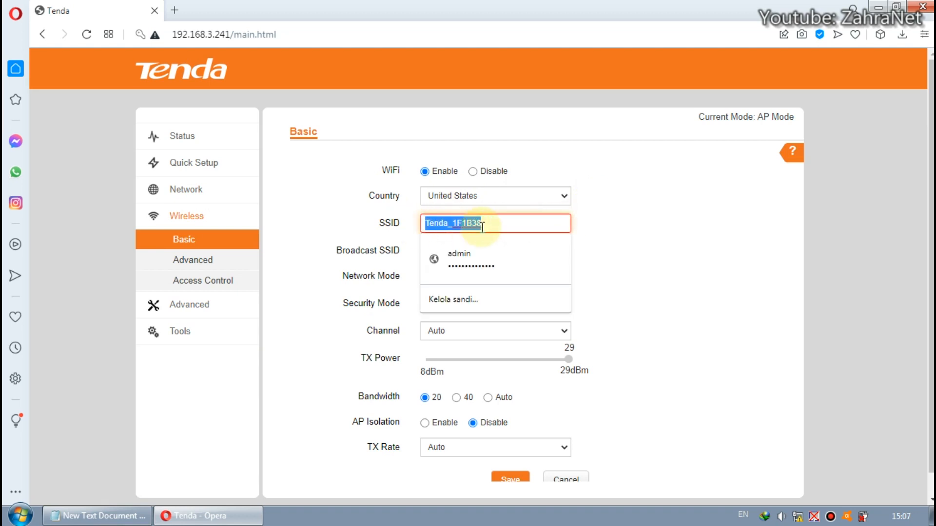
{"action": "type", "text": "ZahraNet_TES"}
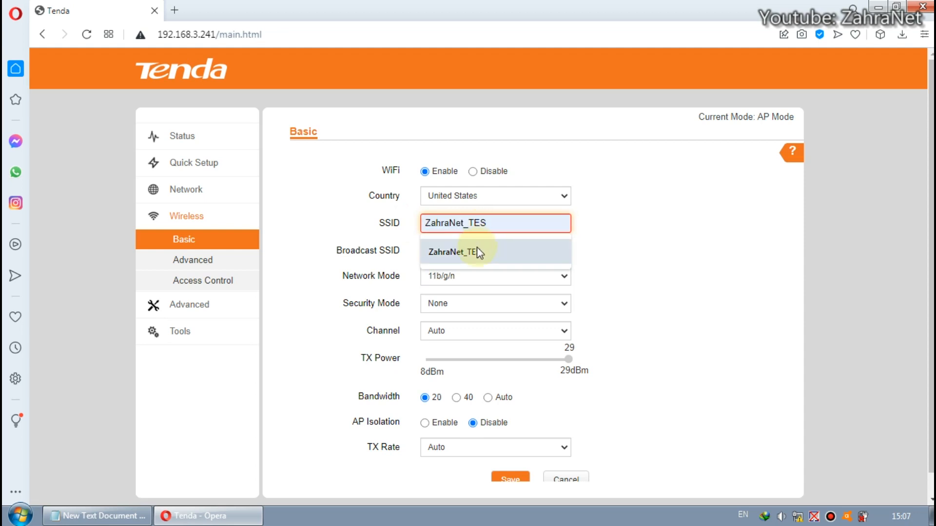
{"action": "left_click", "coordinate": [477, 253]}
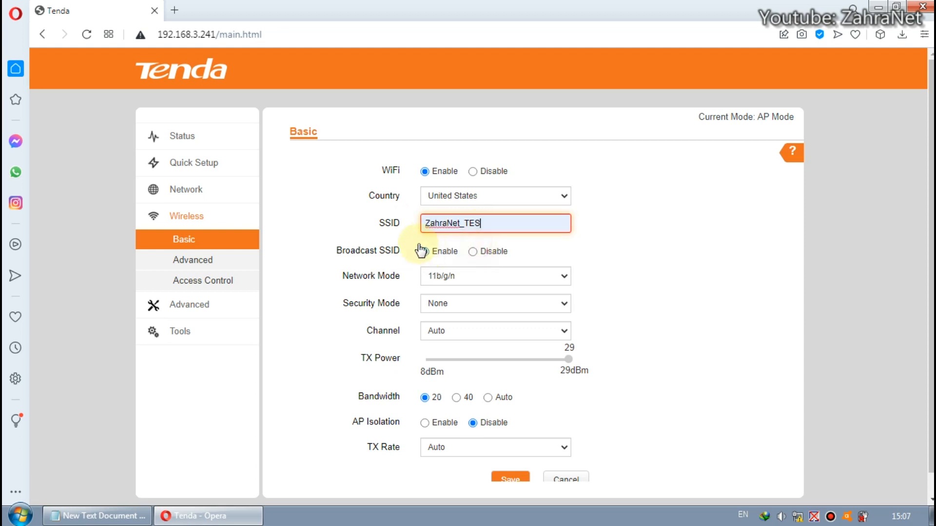
{"action": "left_click", "coordinate": [502, 223]}
{"action": "left_click", "coordinate": [604, 224]}
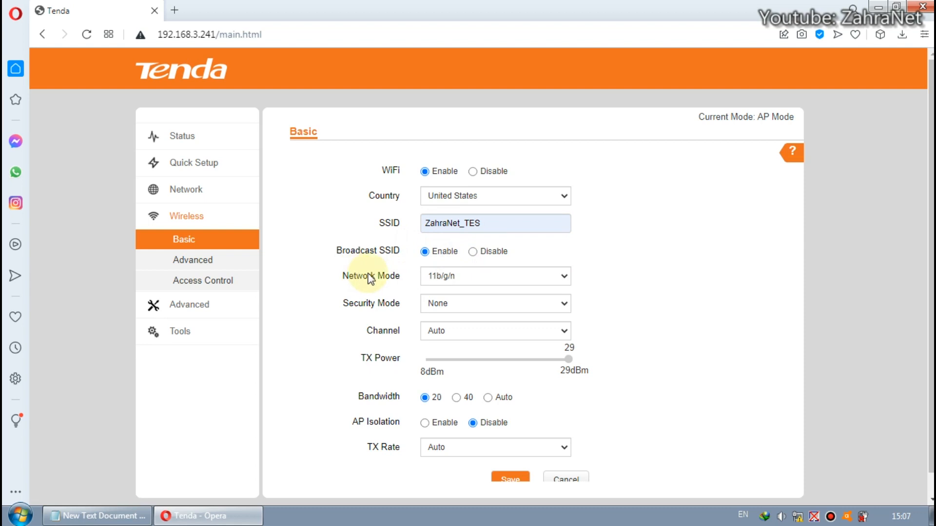
Save the basic wireless settings with network mode 11b/g/n and TX power at 29 dBm
{"action": "left_click", "coordinate": [456, 282]}
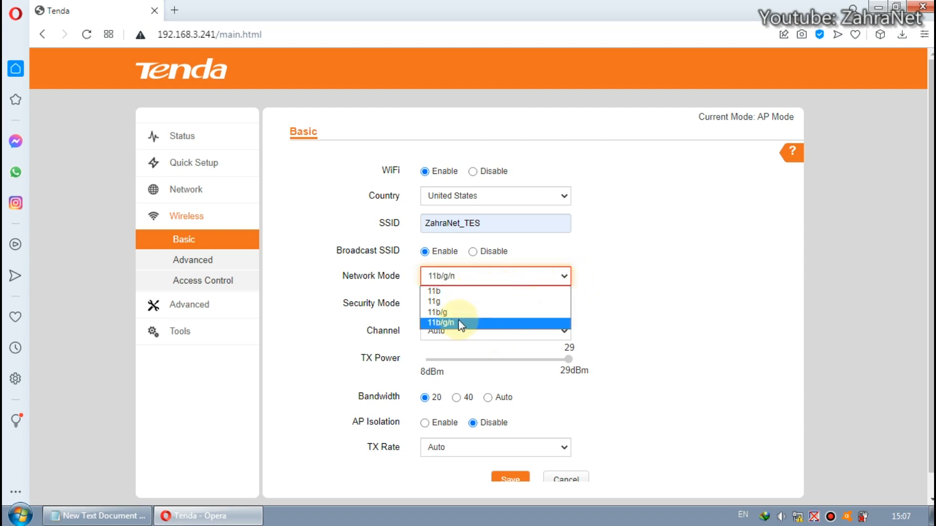
{"action": "left_click", "coordinate": [612, 299]}
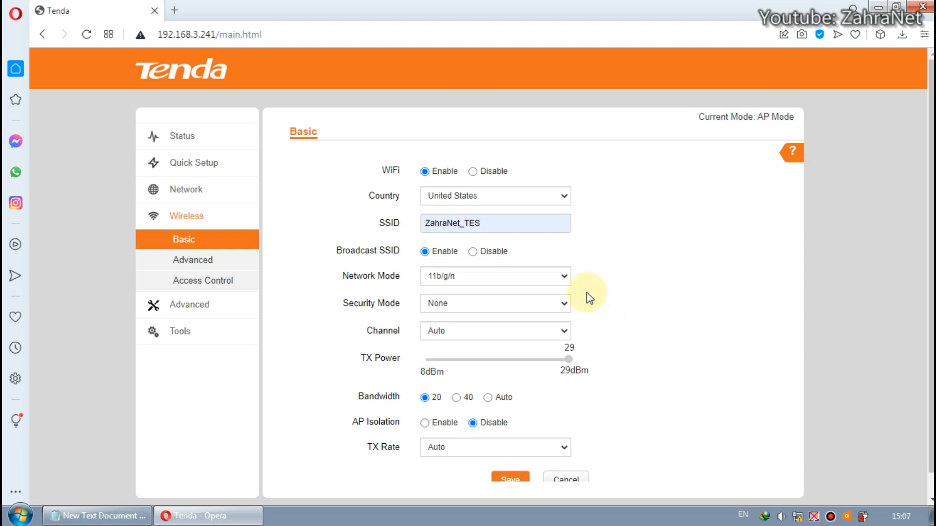
{"action": "scroll", "coordinate": [579, 310], "scroll_direction": "down", "scroll_amount": 1}
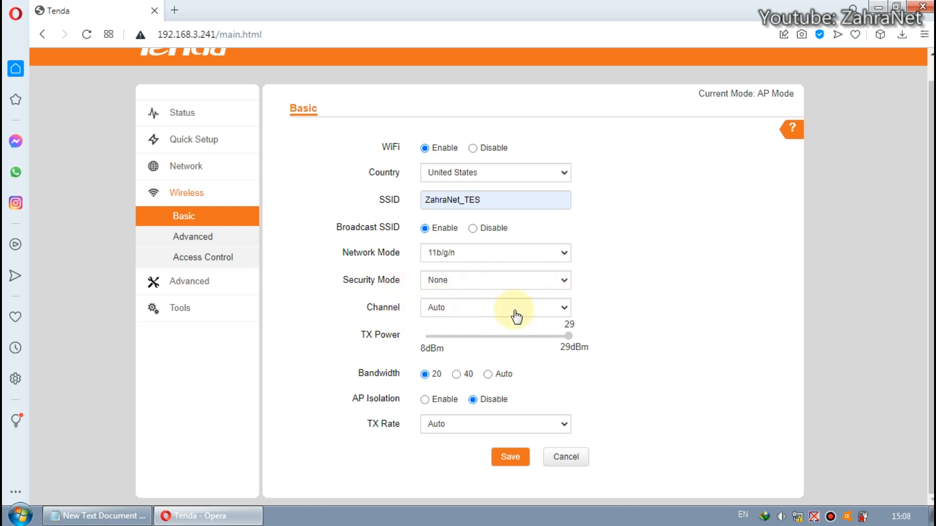
{"action": "left_click", "coordinate": [568, 335]}
{"action": "left_click_drag", "start_coordinate": [567, 336], "coordinate": [556, 343]}
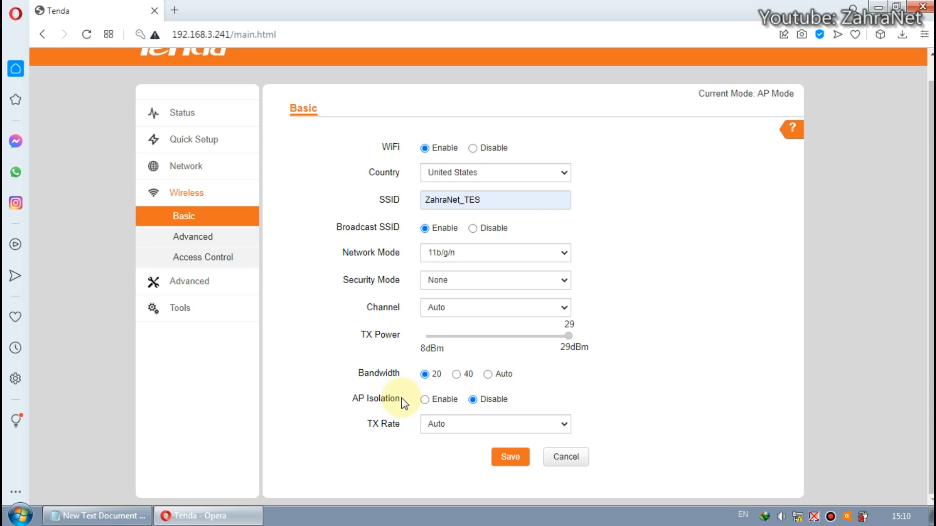
{"action": "left_click", "coordinate": [471, 431]}
{"action": "left_click", "coordinate": [660, 412]}
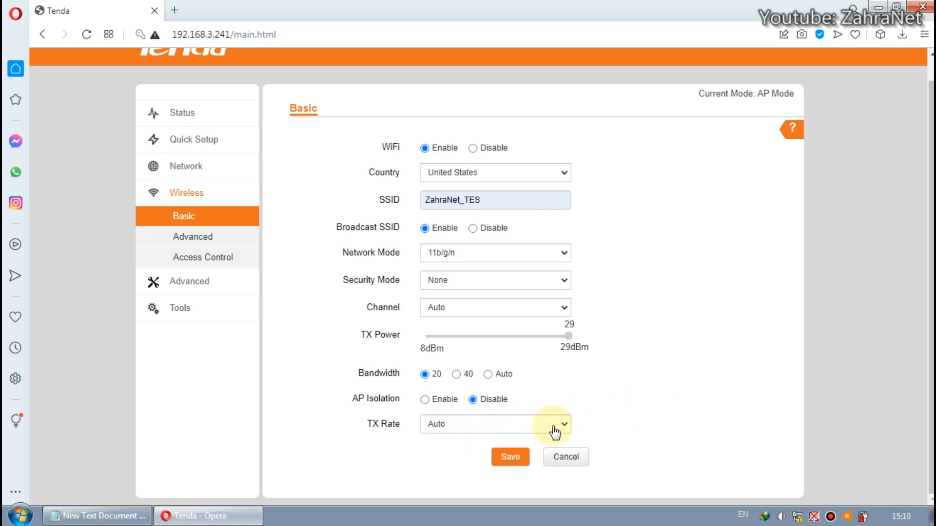
{"action": "left_click", "coordinate": [512, 457]}
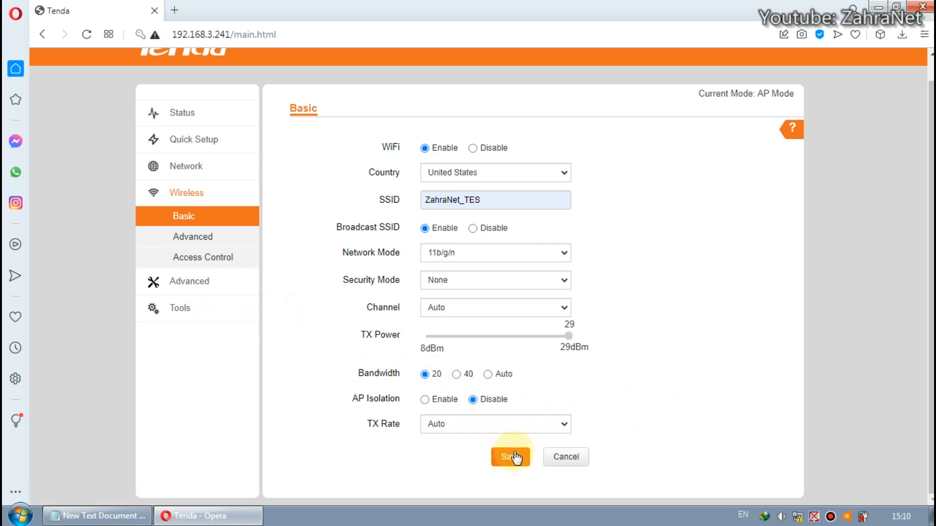
Set the transmission range to 5 km in the advanced wireless settings
{"action": "left_click", "coordinate": [180, 239]}
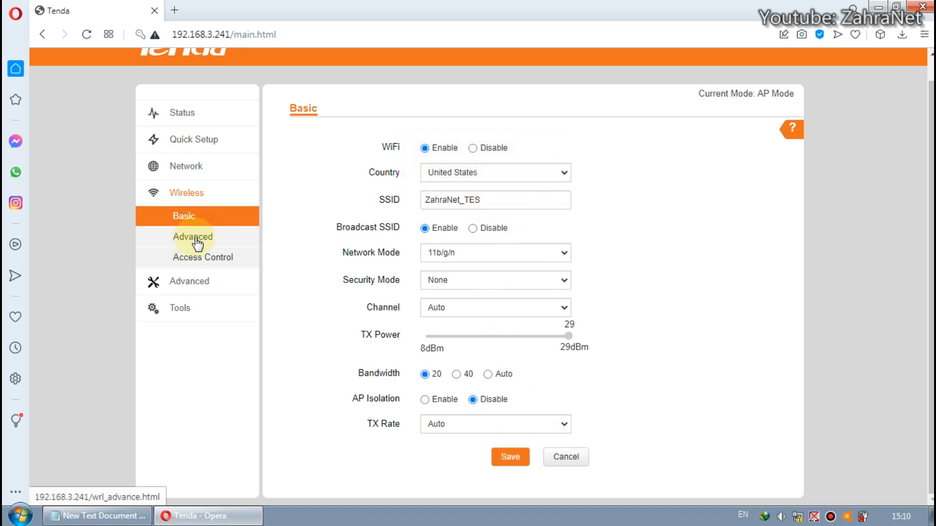
{"action": "left_click", "coordinate": [198, 239]}
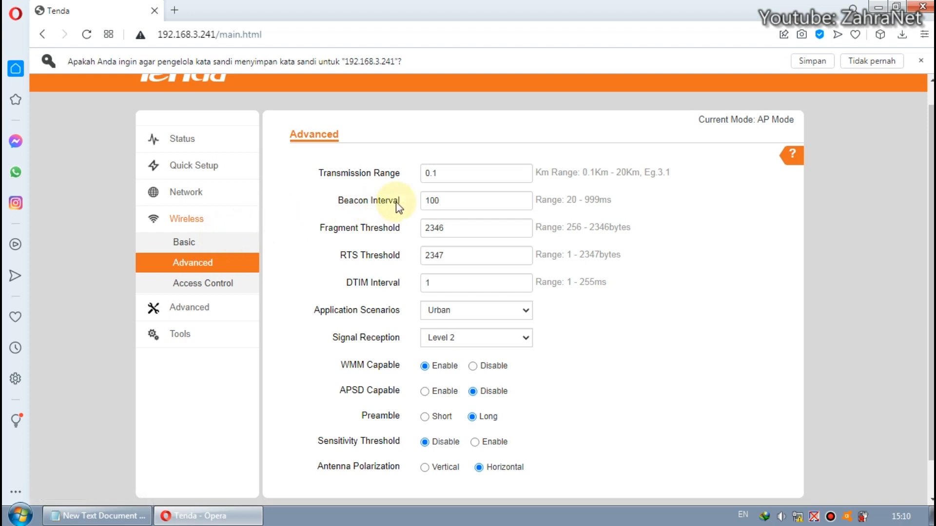
{"action": "double_click", "coordinate": [476, 174]}
{"action": "left_click", "coordinate": [477, 174]}
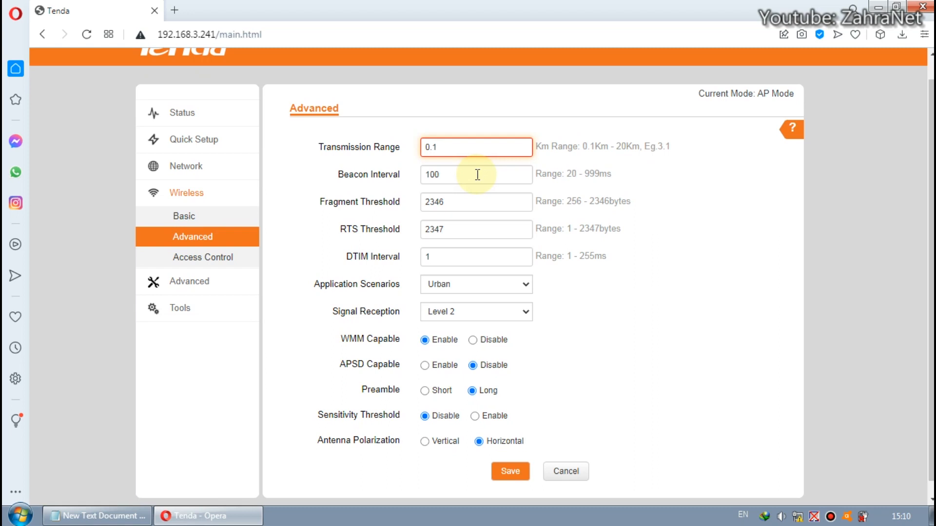
{"action": "key", "text": "BackSpace"}
{"action": "key", "text": "BackSpace"}
{"action": "key", "text": "BackSpace"}
{"action": "type", "text": "5"}
{"action": "key", "text": "Tab"}
{"action": "left_click", "coordinate": [477, 174]}
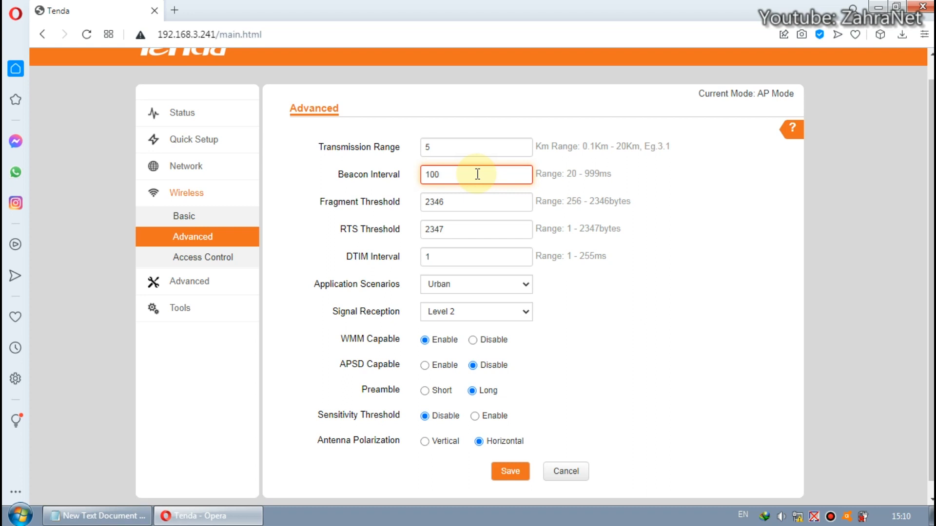
{"action": "left_click", "coordinate": [458, 148]}
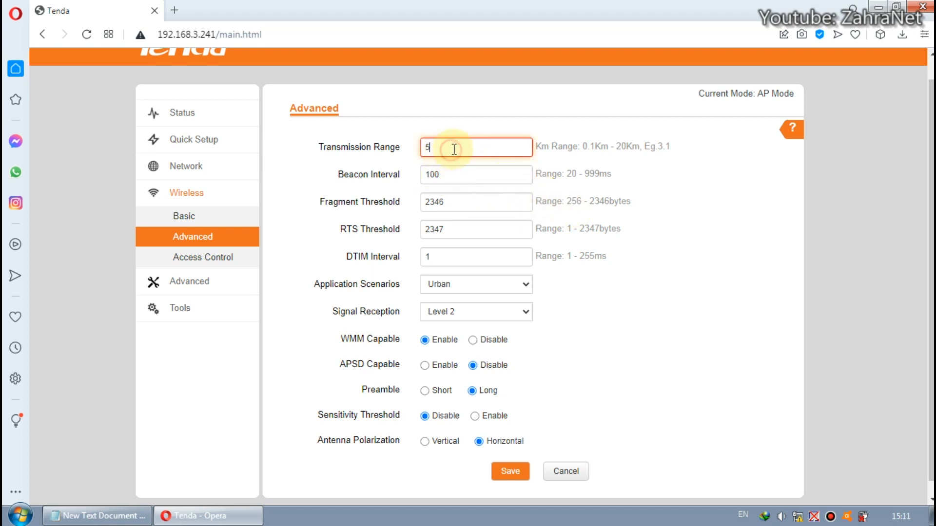
Set signal reception to Level 6 with Urban as the application scenario
{"action": "left_click", "coordinate": [484, 256]}
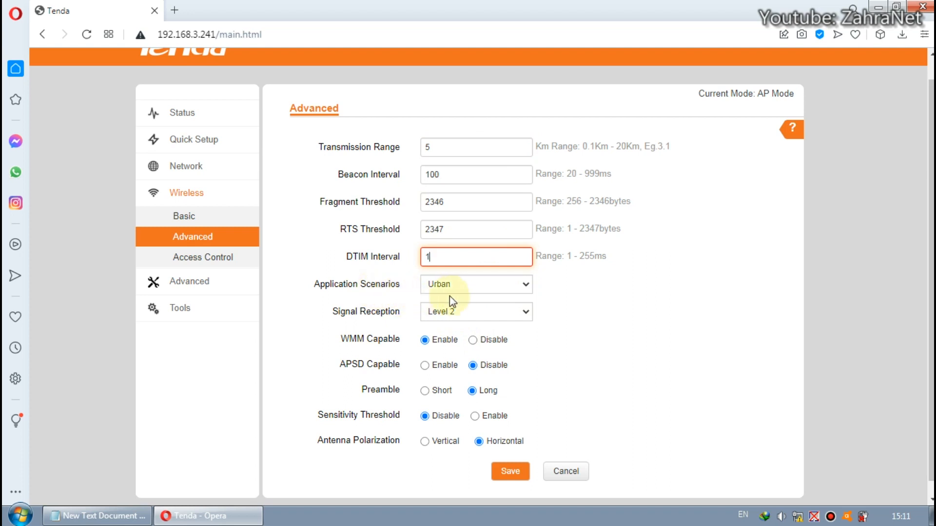
{"action": "left_click", "coordinate": [558, 290]}
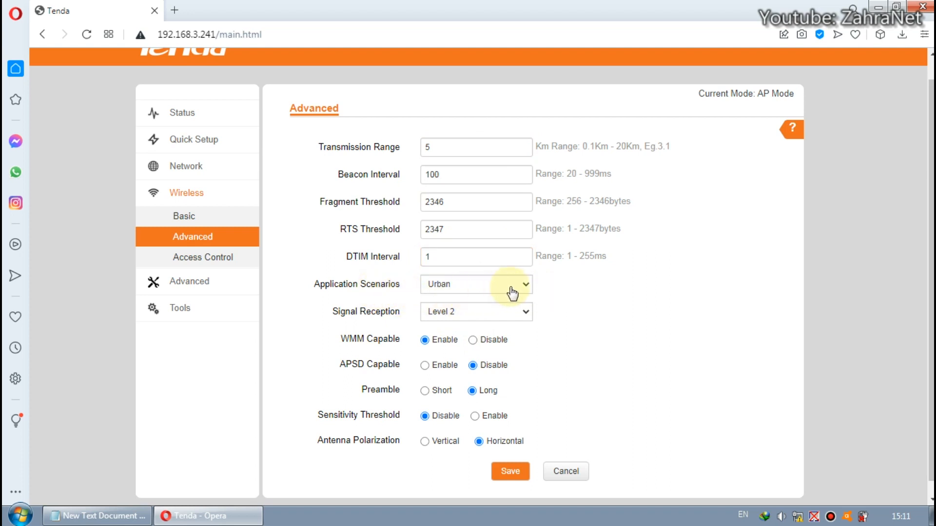
{"action": "left_click", "coordinate": [503, 288]}
{"action": "left_click", "coordinate": [544, 289]}
{"action": "left_click", "coordinate": [532, 292]}
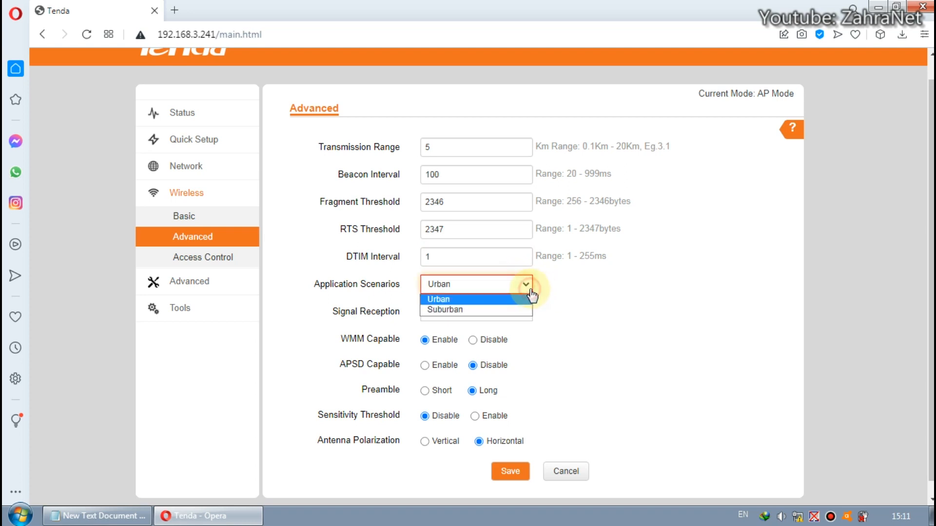
{"action": "left_click", "coordinate": [567, 289]}
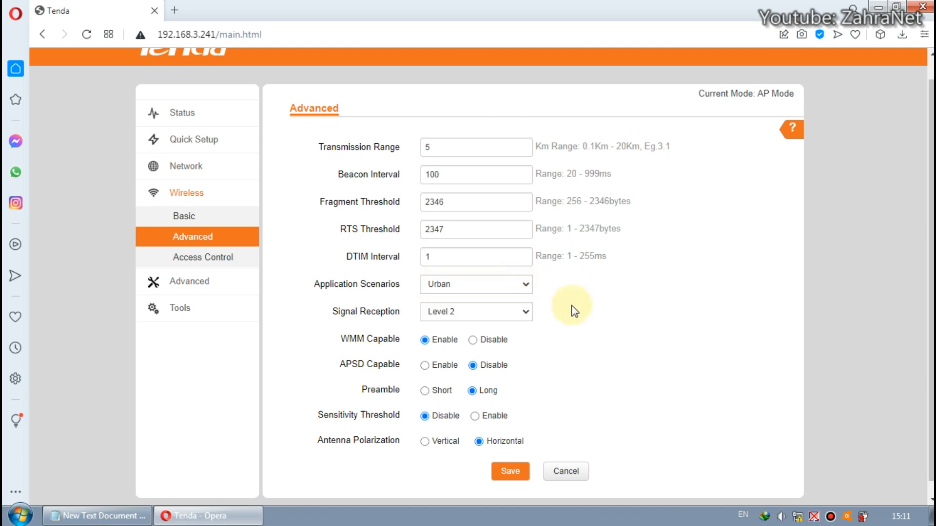
{"action": "scroll", "coordinate": [555, 298], "scroll_direction": "down", "scroll_amount": 1}
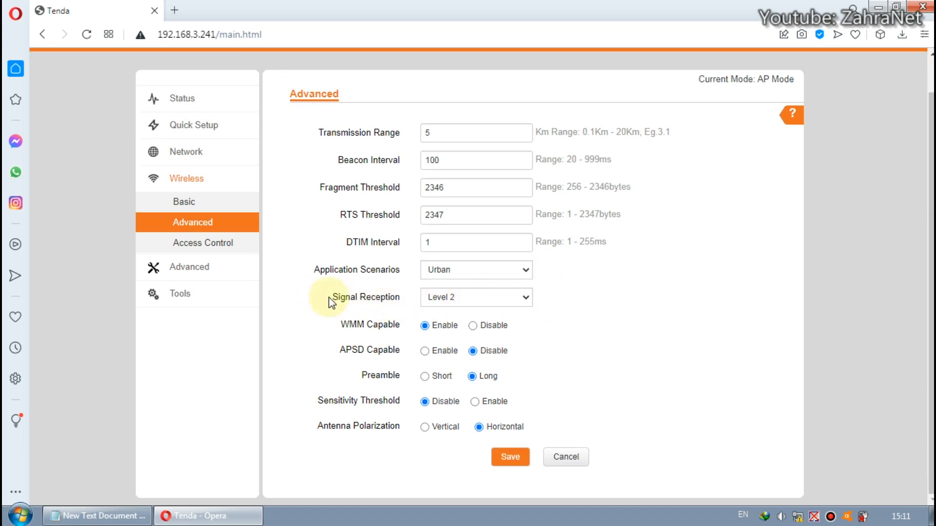
{"action": "left_click", "coordinate": [525, 298]}
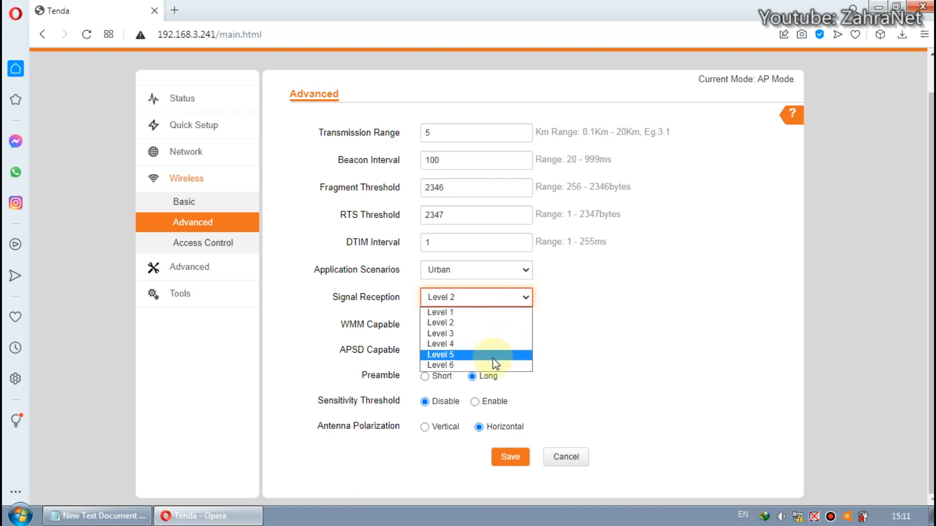
{"action": "left_click", "coordinate": [477, 365]}
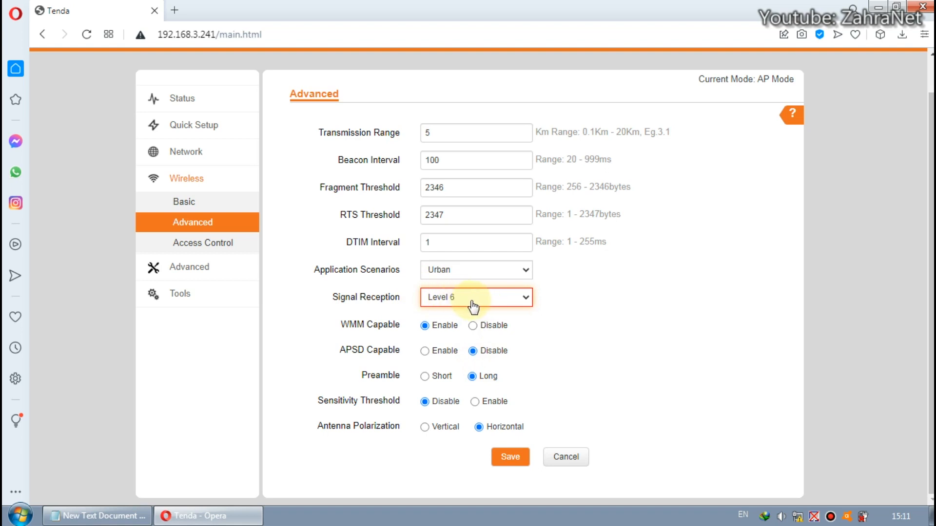
{"action": "left_click", "coordinate": [554, 317]}
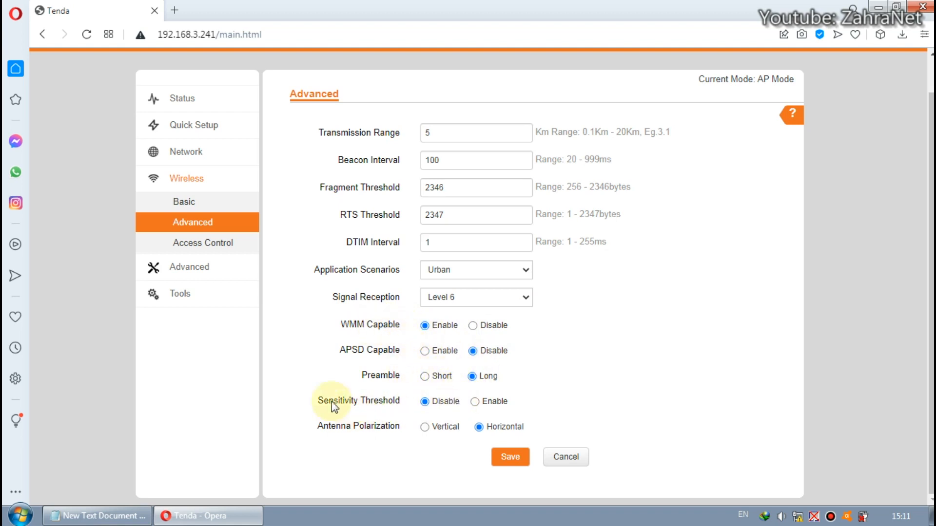
Enable the sensitivity threshold at -90 dBm and save the advanced wireless settings
{"action": "left_click_drag", "start_coordinate": [319, 403], "coordinate": [359, 408]}
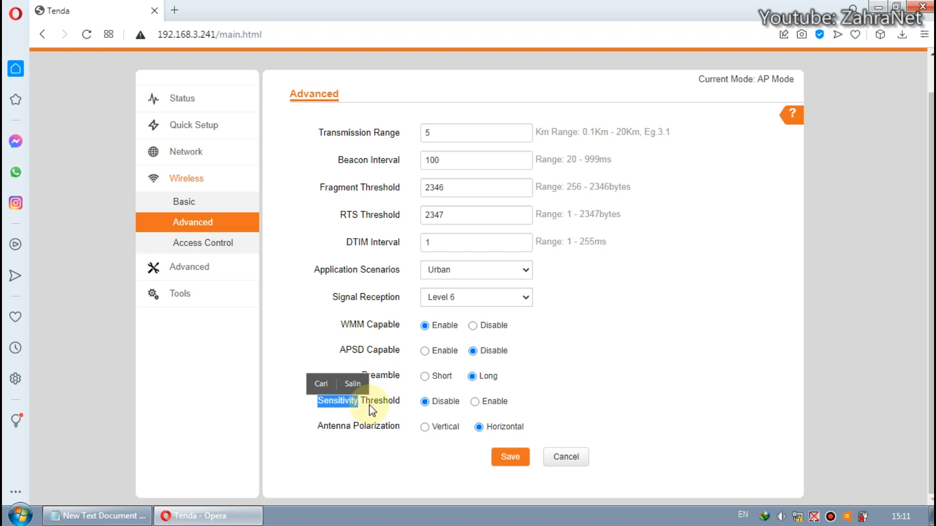
{"action": "left_click", "coordinate": [530, 408]}
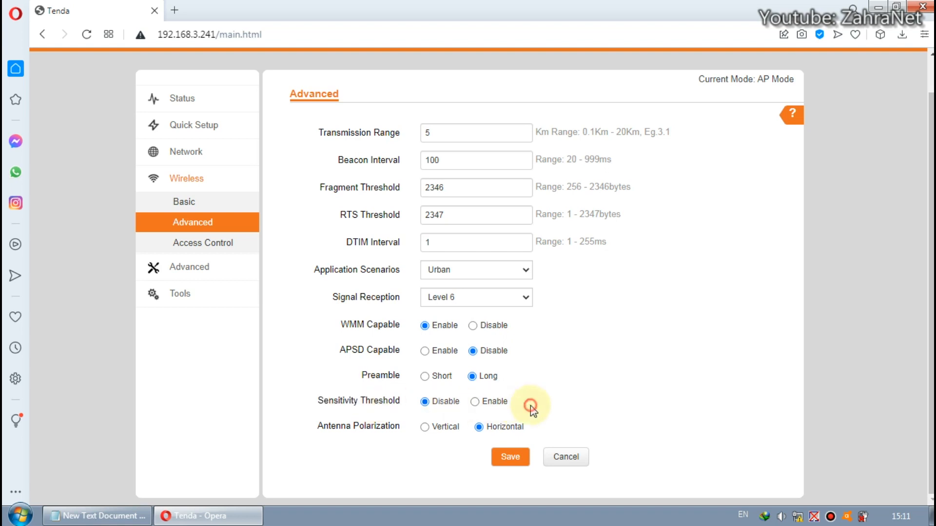
{"action": "left_click", "coordinate": [492, 403]}
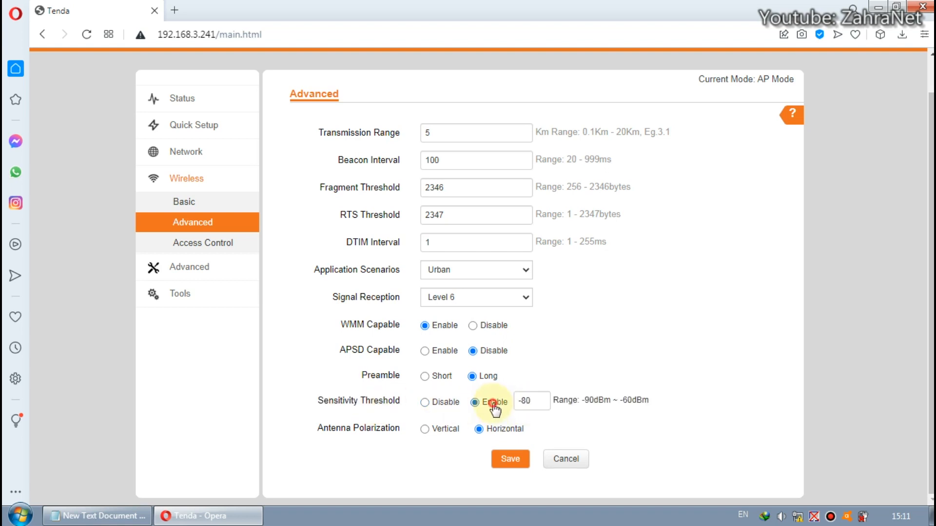
{"action": "left_click", "coordinate": [525, 402]}
{"action": "key", "text": "BackSpace"}
{"action": "type", "text": "9"}
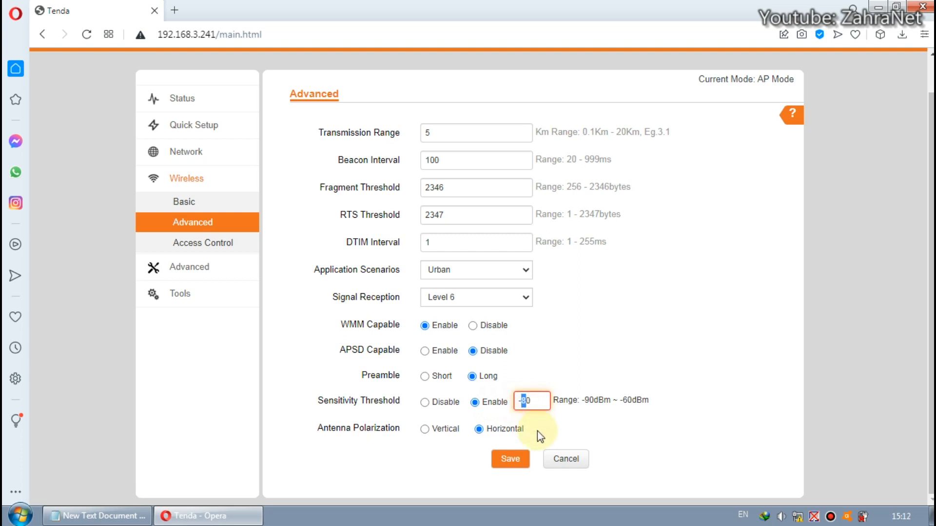
{"action": "left_click_drag", "start_coordinate": [533, 402], "coordinate": [524, 401]}
{"action": "left_click", "coordinate": [529, 401]}
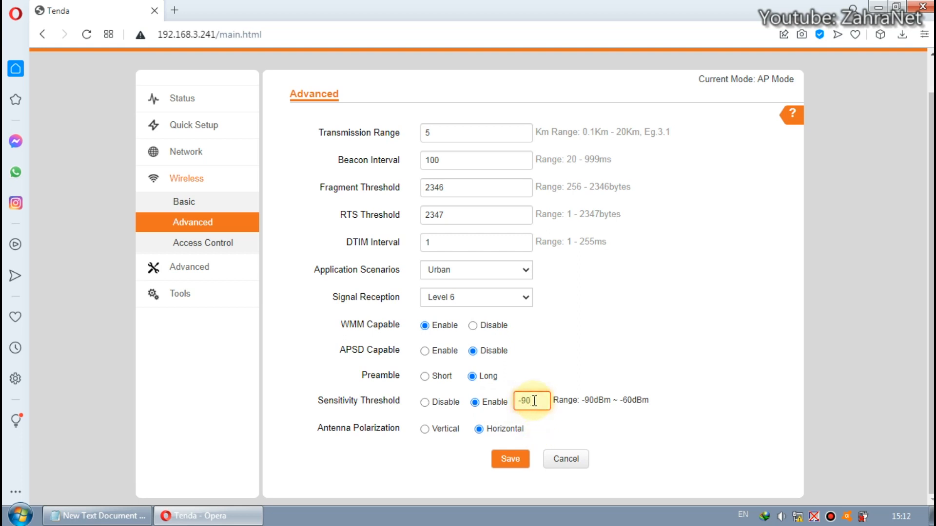
{"action": "mouse_move", "coordinate": [380, 304]}
{"action": "left_mouse_down"}
{"action": "mouse_move", "coordinate": [342, 297]}
{"action": "mouse_move", "coordinate": [373, 299]}
{"action": "left_mouse_up"}
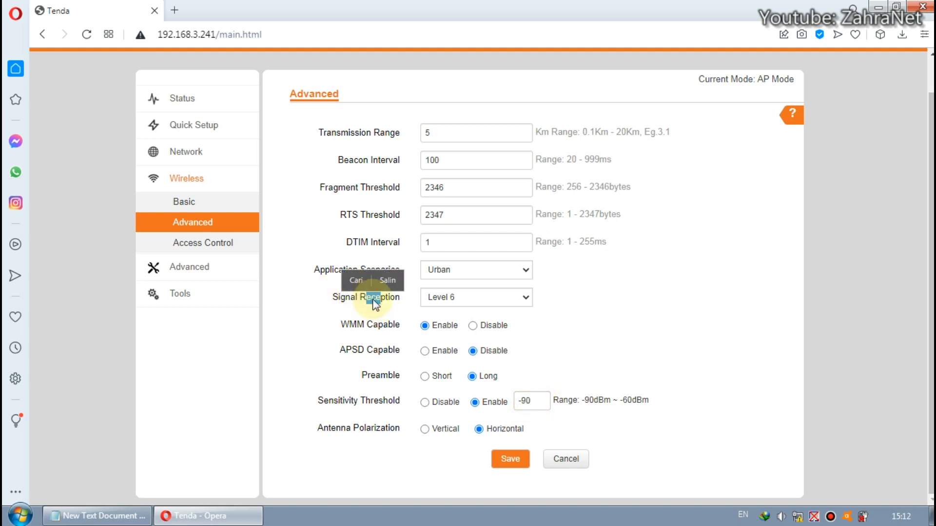
{"action": "left_click", "coordinate": [563, 315]}
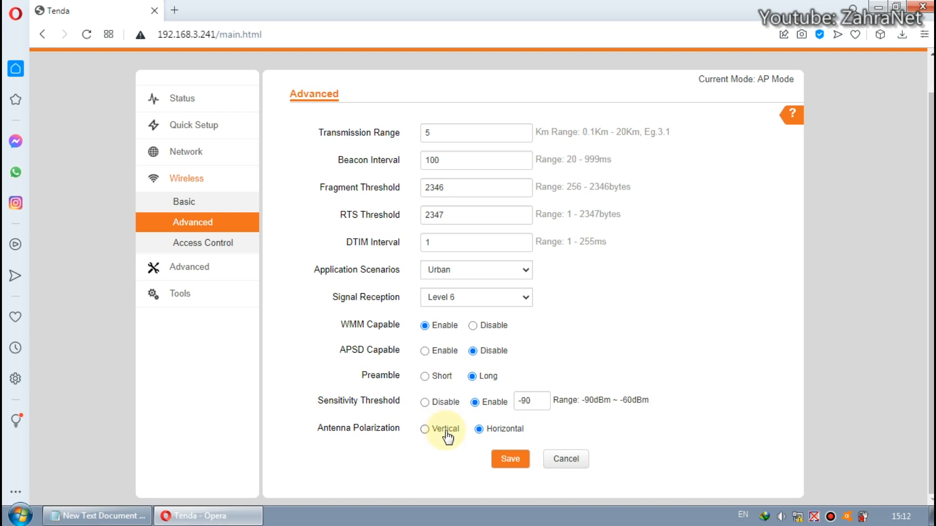
{"action": "left_click", "coordinate": [507, 460]}
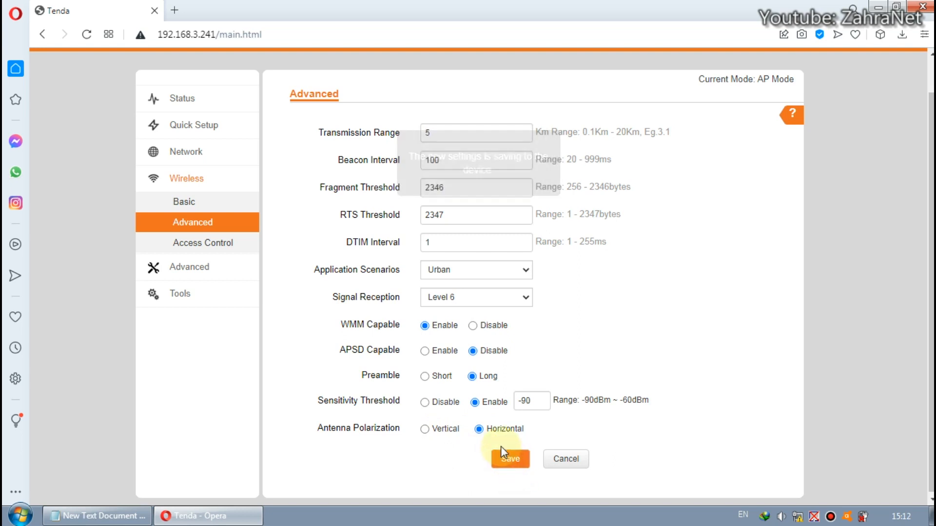
Open the wireless access control page and then the LAN rate settings
{"action": "left_click", "coordinate": [208, 240]}
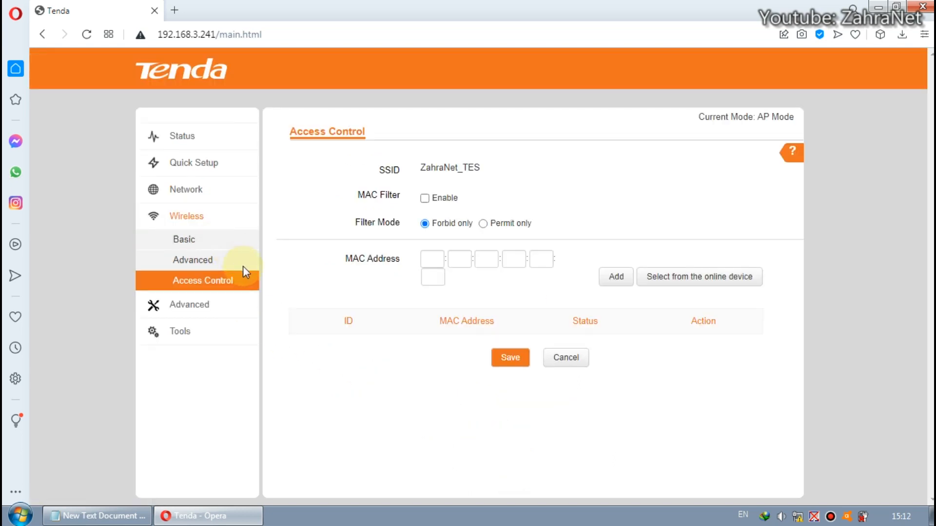
{"action": "left_click", "coordinate": [203, 301]}
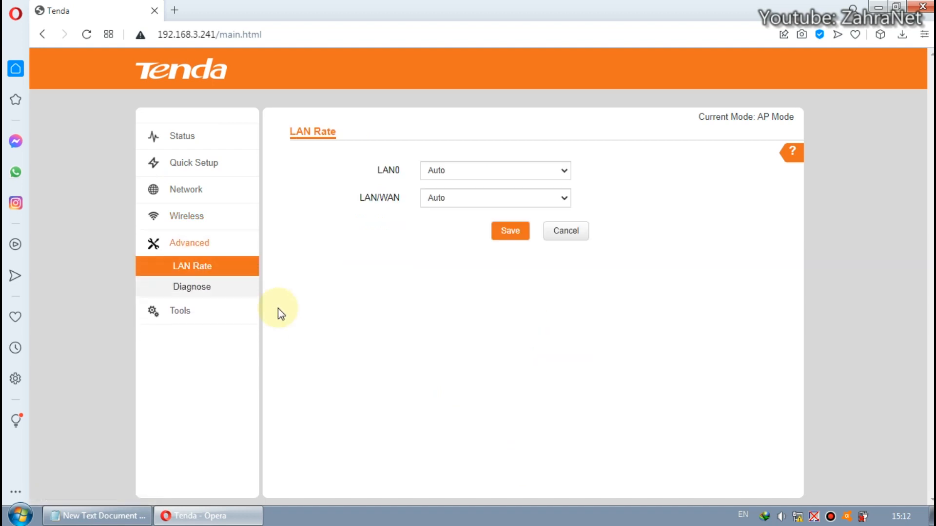
Disable UPnP in the advanced network service settings and save them
{"action": "left_click", "coordinate": [204, 293]}
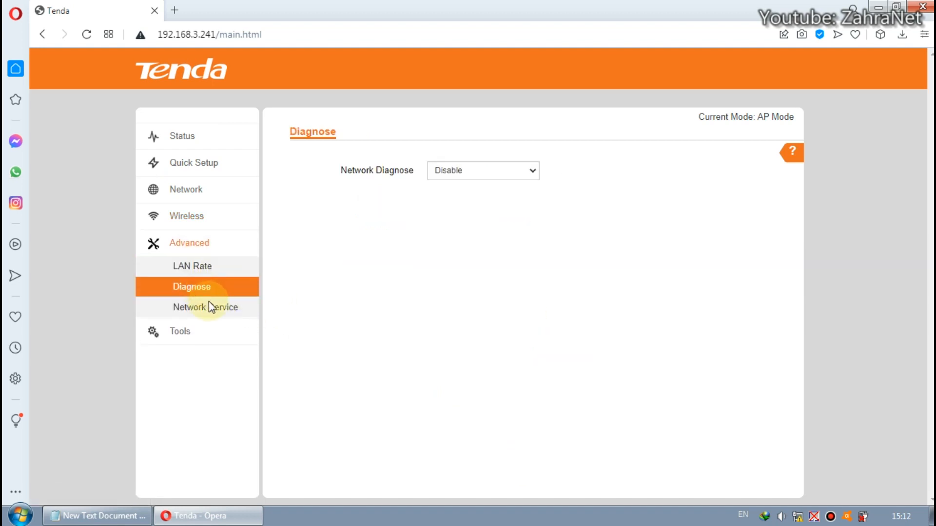
{"action": "left_click", "coordinate": [213, 310]}
{"action": "scroll", "coordinate": [274, 360], "scroll_direction": "down", "scroll_amount": 2}
{"action": "scroll", "coordinate": [274, 361], "scroll_direction": "down", "scroll_amount": 1}
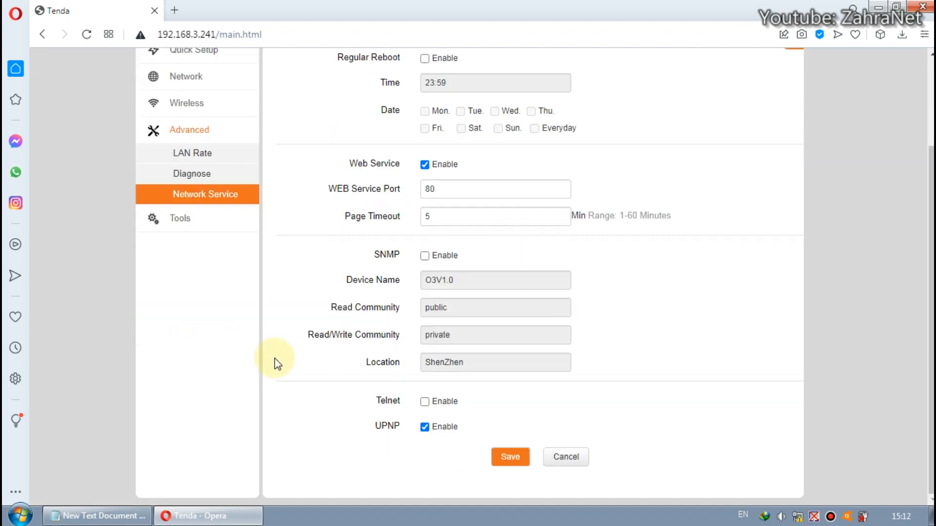
{"action": "left_click", "coordinate": [424, 427]}
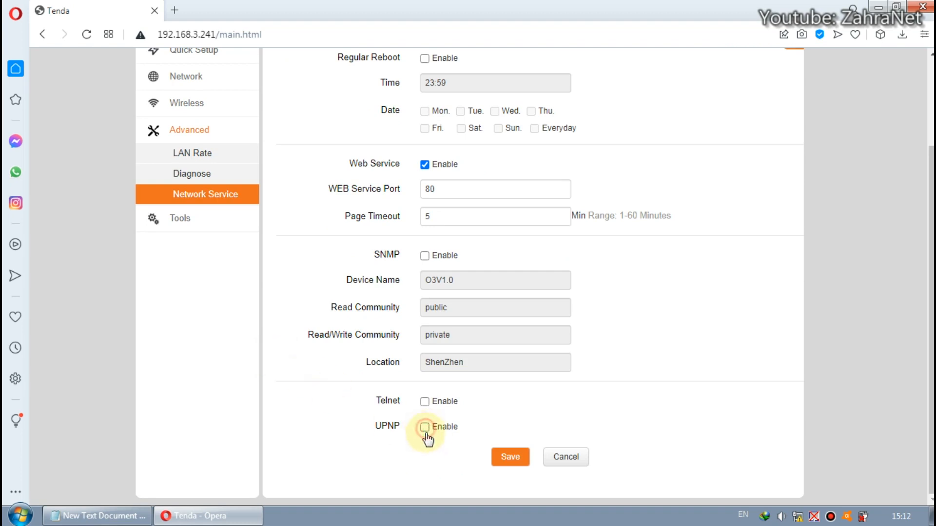
{"action": "left_click", "coordinate": [508, 458]}
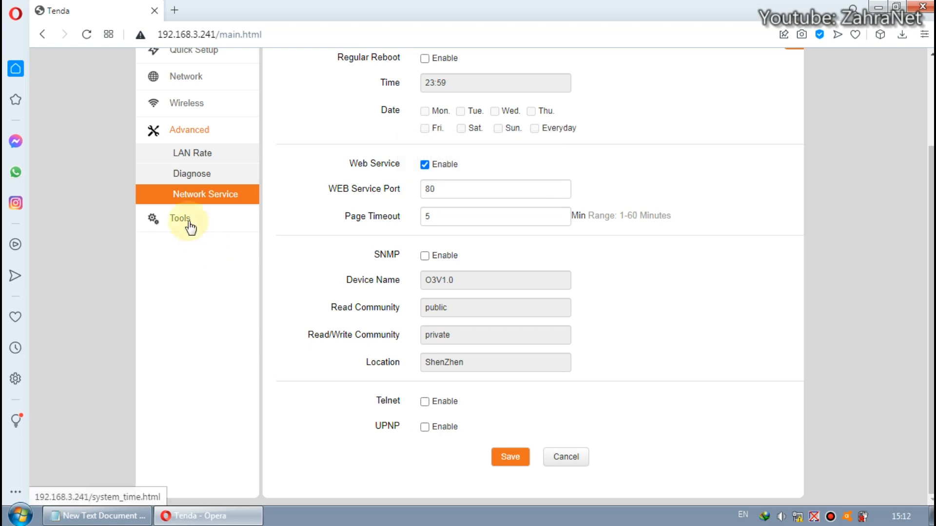
Open the Tools maintenance page, then log back in to the router as admin with the account password
{"action": "left_click", "coordinate": [188, 224]}
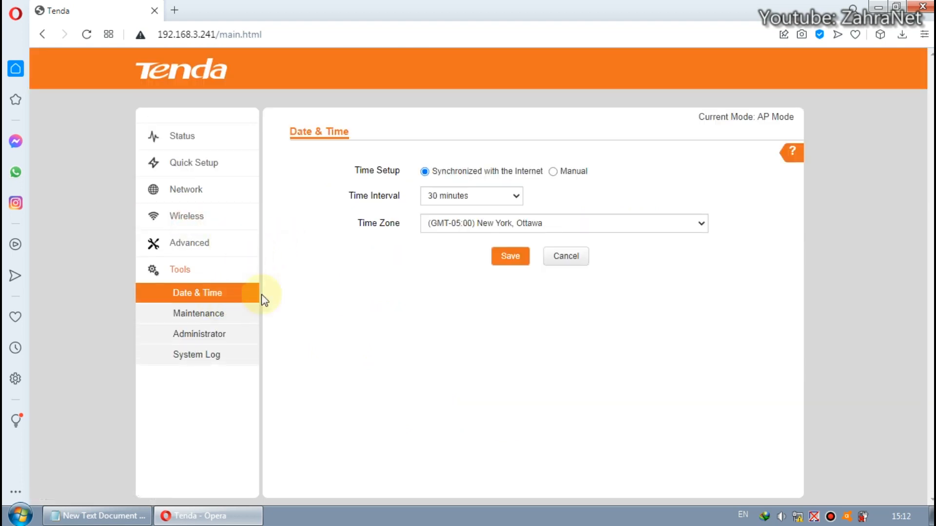
{"action": "left_click", "coordinate": [202, 313]}
{"action": "left_click", "coordinate": [505, 228]}
{"action": "type", "text": "a"}
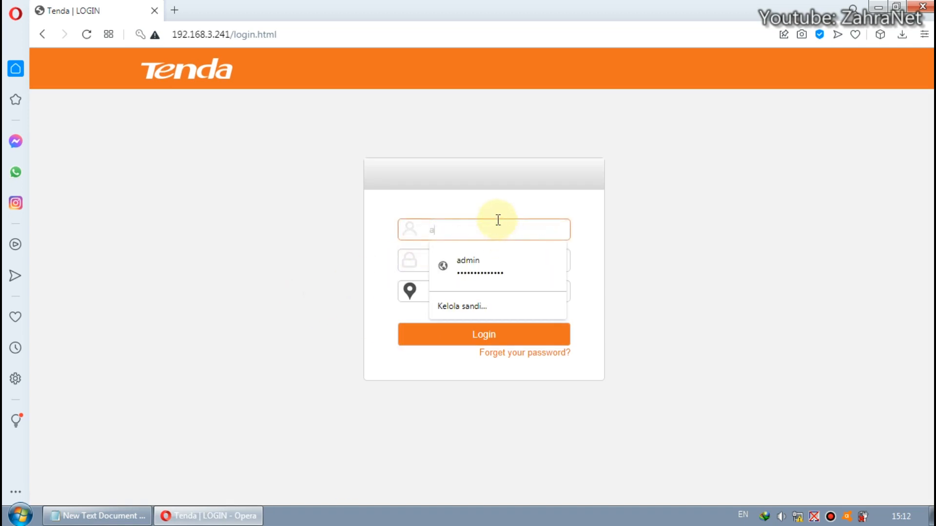
{"action": "type", "text": "dmin"}
{"action": "key", "text": "Tab"}
{"action": "type", "text": "admin"}
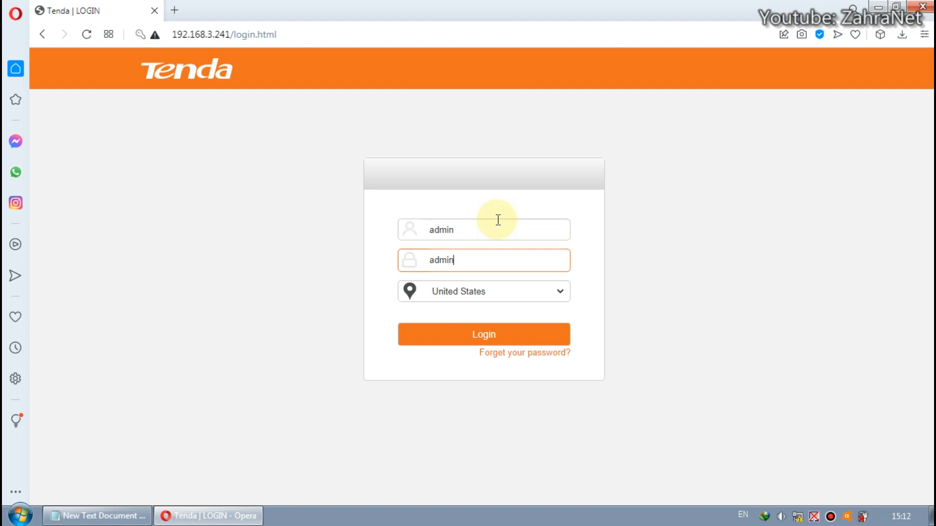
{"action": "key", "text": "Return"}
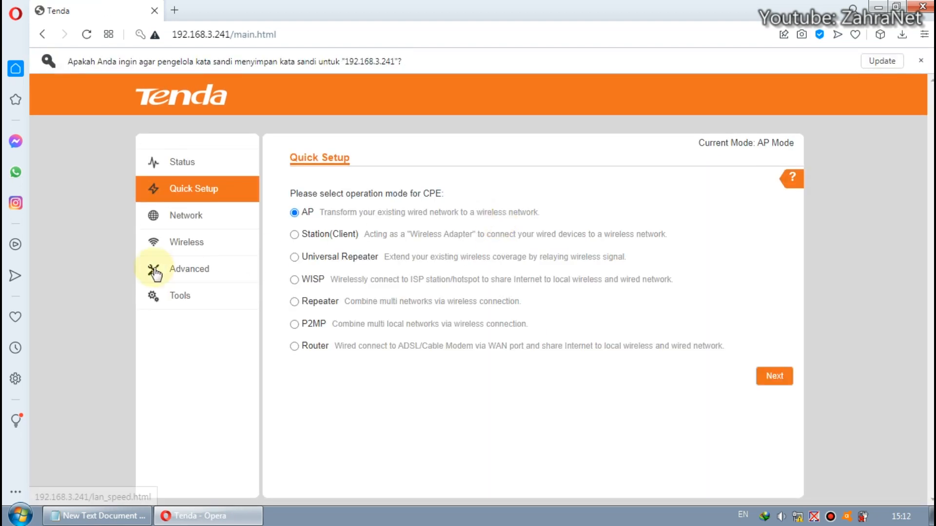
Browse the Tools pages for date and time, maintenance, administrator and system log
{"action": "left_click", "coordinate": [193, 296]}
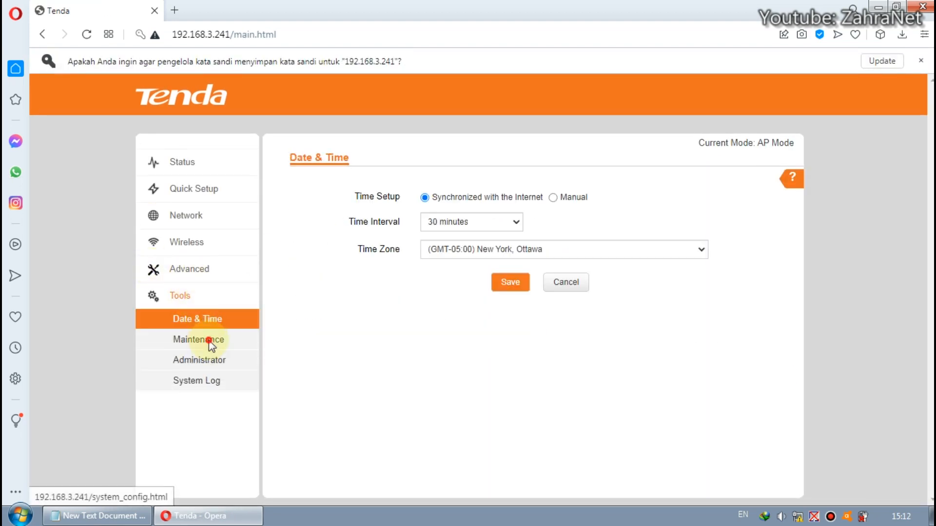
{"action": "left_click", "coordinate": [205, 340]}
{"action": "left_click", "coordinate": [209, 367]}
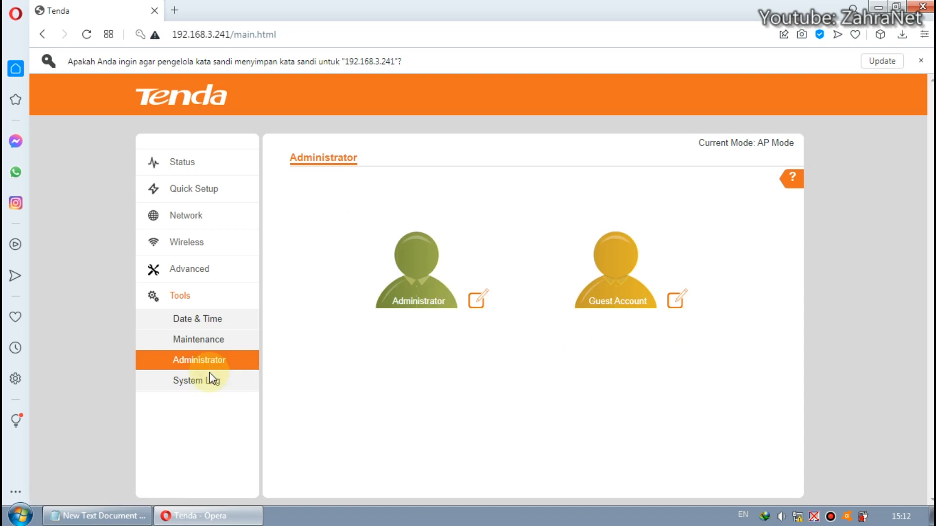
{"action": "left_click", "coordinate": [210, 380]}
{"action": "left_click", "coordinate": [183, 363]}
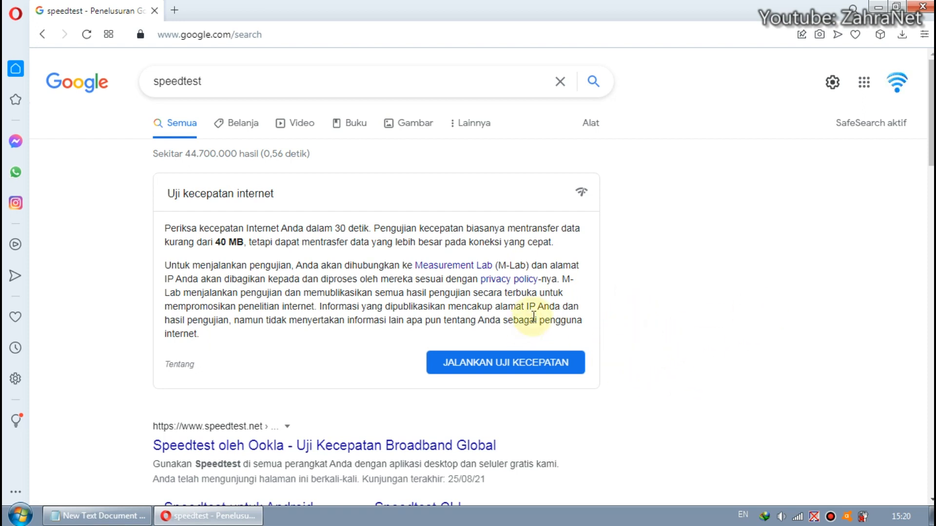
Start a continuous ping to 8.8.8.8 with the command ping 8.8.8.8 -t from the Start menu search
{"action": "left_click", "coordinate": [19, 515]}
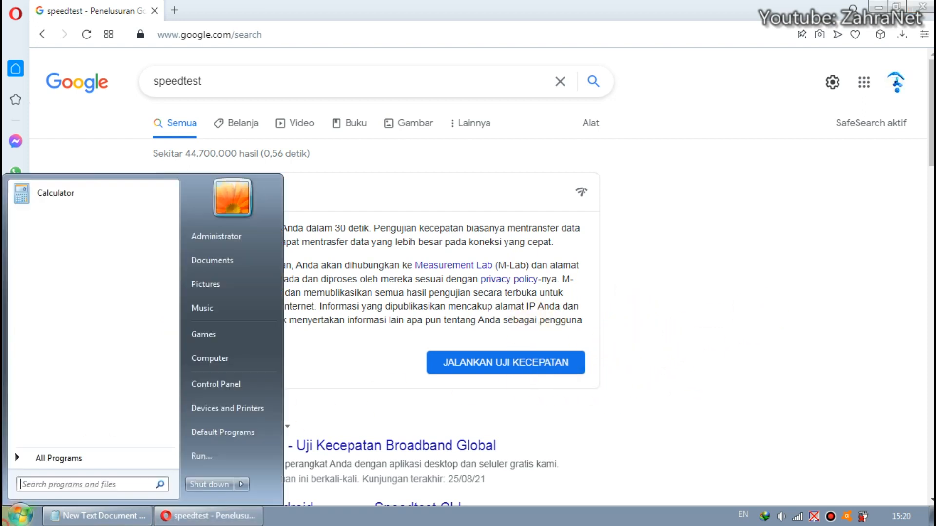
{"action": "type", "text": "ping "}
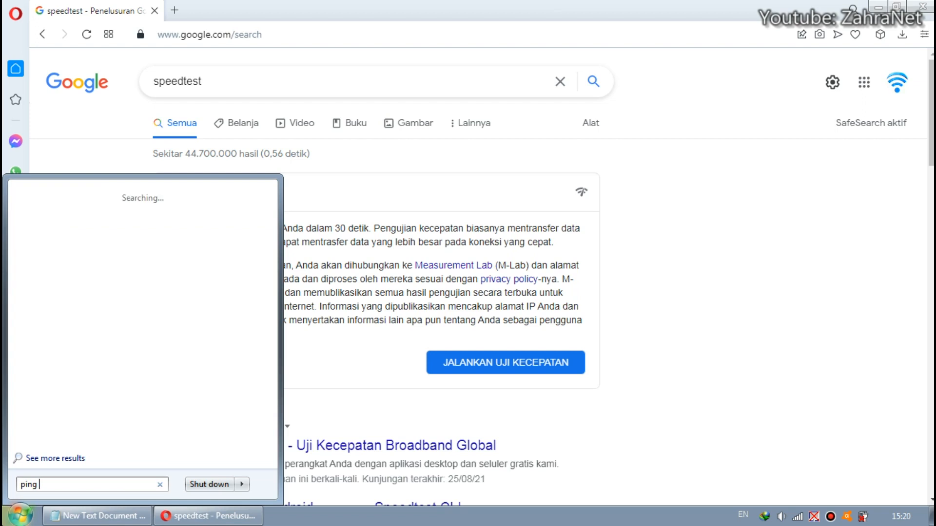
{"action": "type", "text": "8.8.8.8"}
{"action": "type", "text": " -t"}
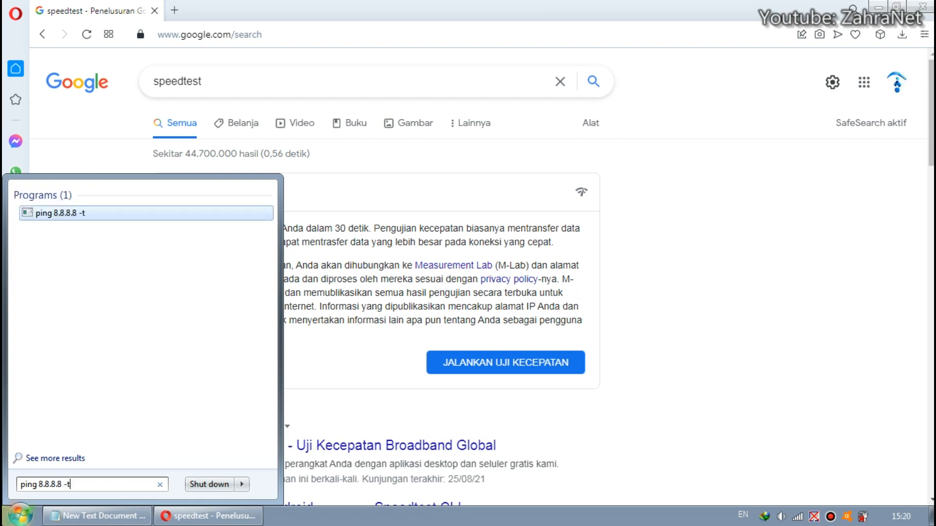
{"action": "key", "text": "Return"}
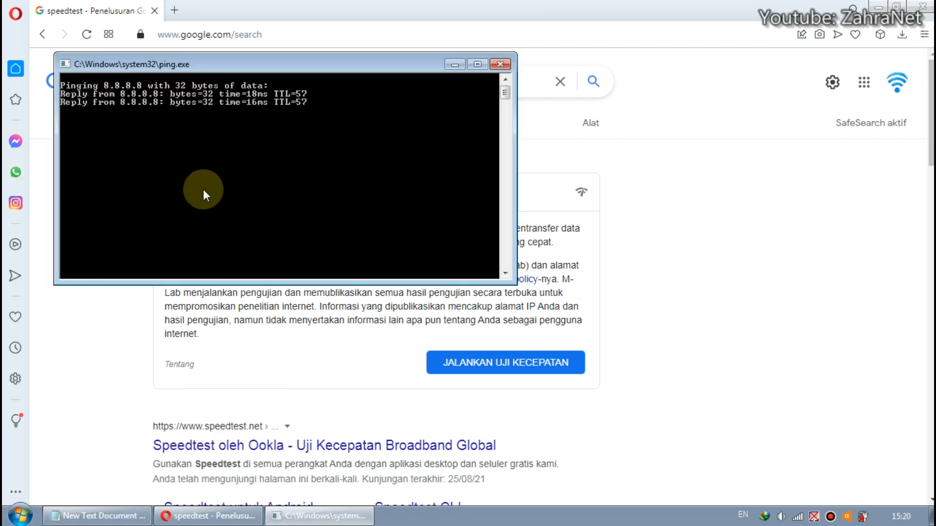
Move the ping window beside the browser and run the Google internet speed test
{"action": "left_click_drag", "start_coordinate": [340, 63], "coordinate": [908, 92]}
{"action": "left_click_drag", "start_coordinate": [806, 311], "coordinate": [814, 451]}
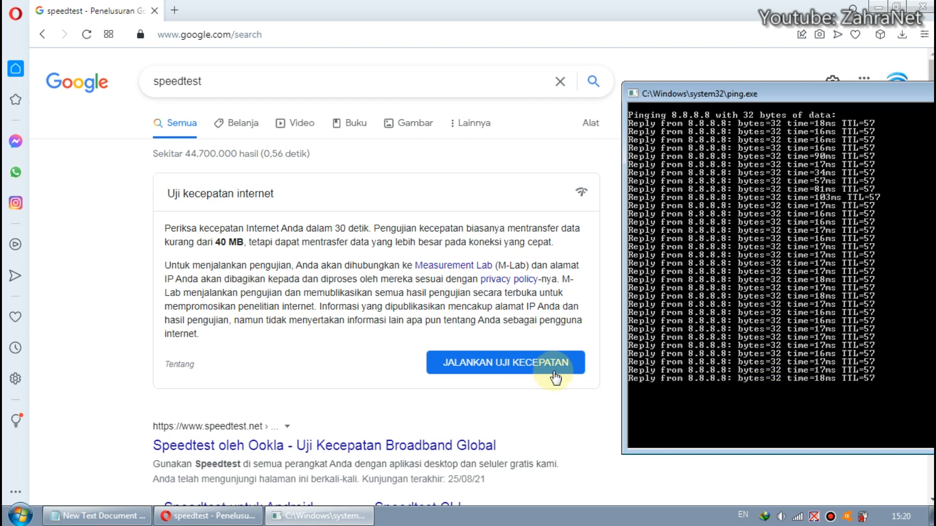
{"action": "left_click", "coordinate": [457, 362]}
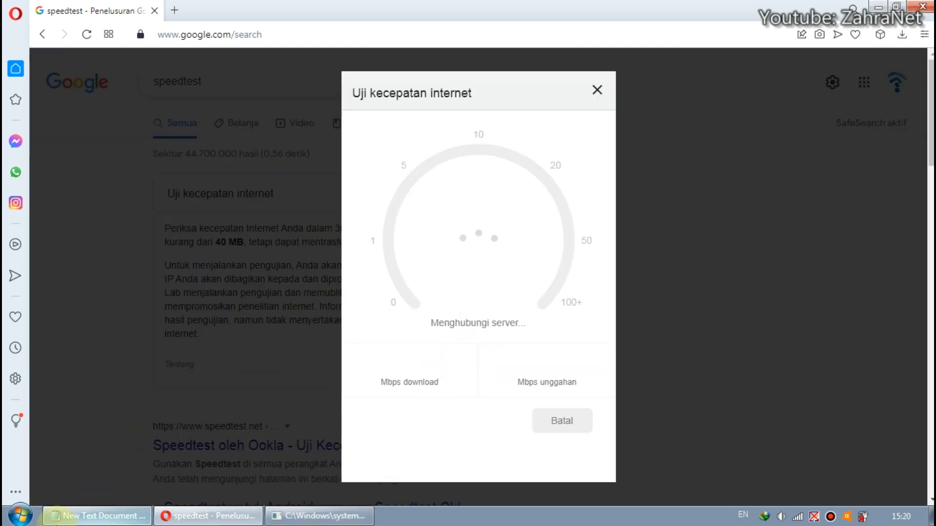
{"action": "left_click", "coordinate": [317, 516]}
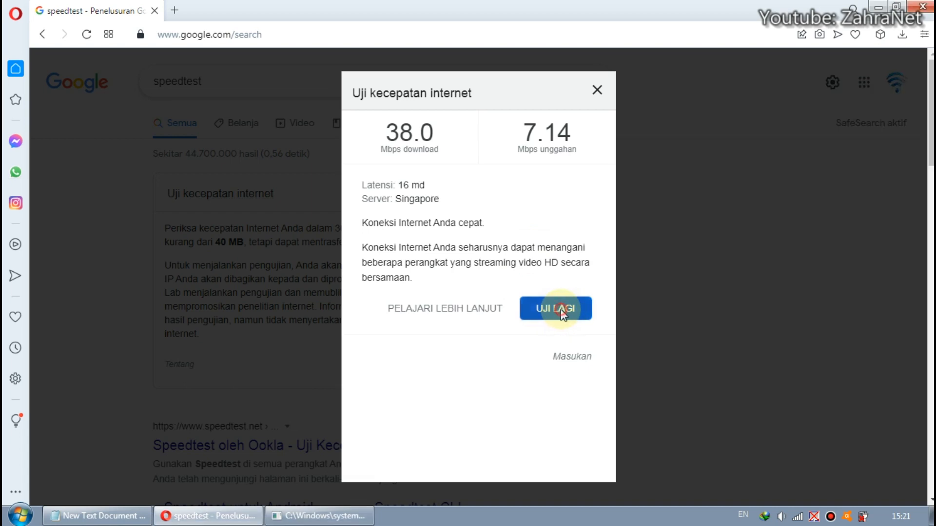
Rerun the internet speed test while keeping the ping window in view
{"action": "left_click", "coordinate": [562, 314]}
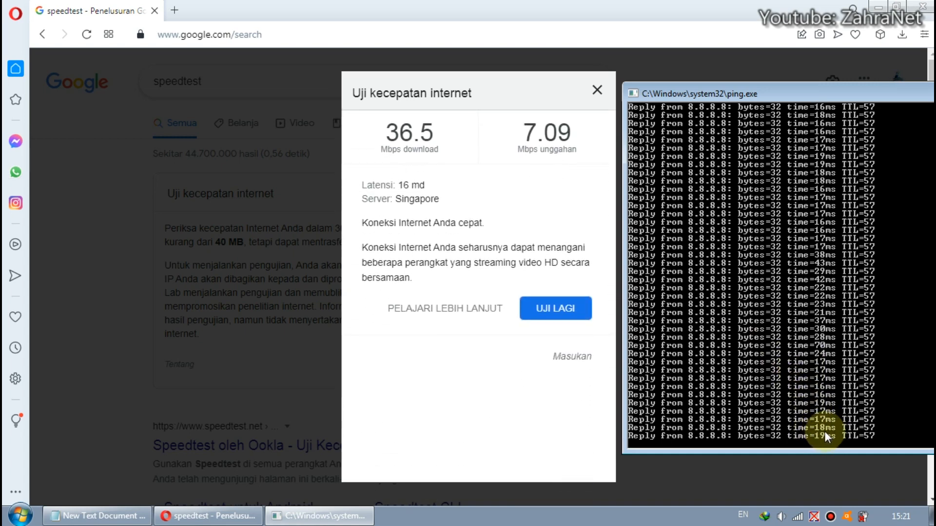
{"action": "left_click", "coordinate": [558, 308]}
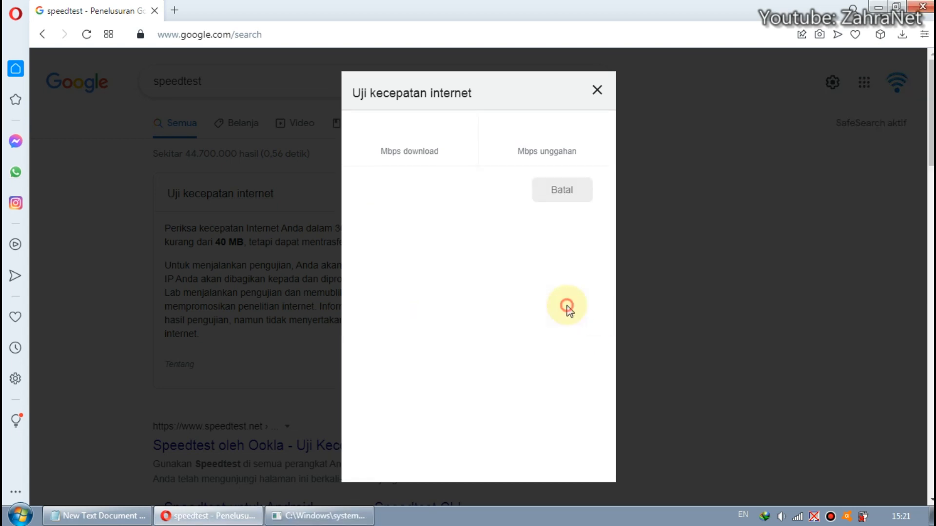
{"action": "left_click", "coordinate": [331, 514]}
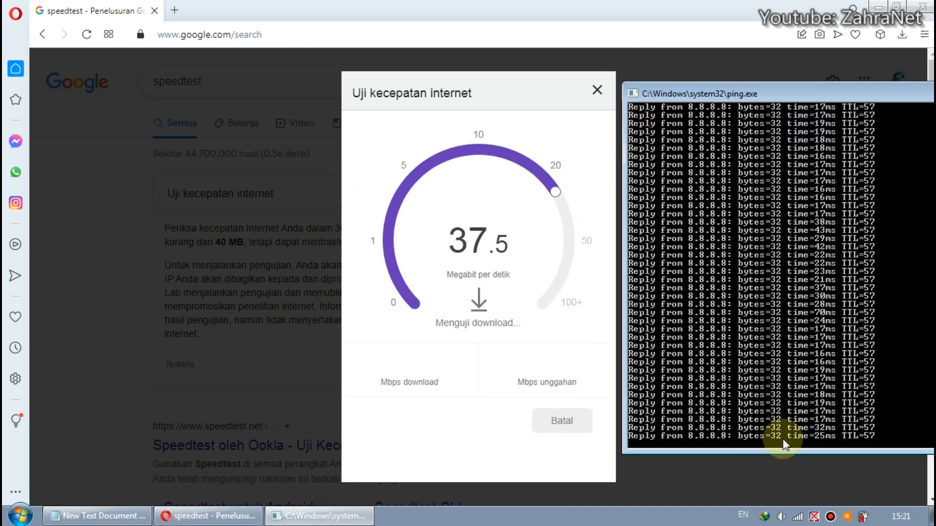